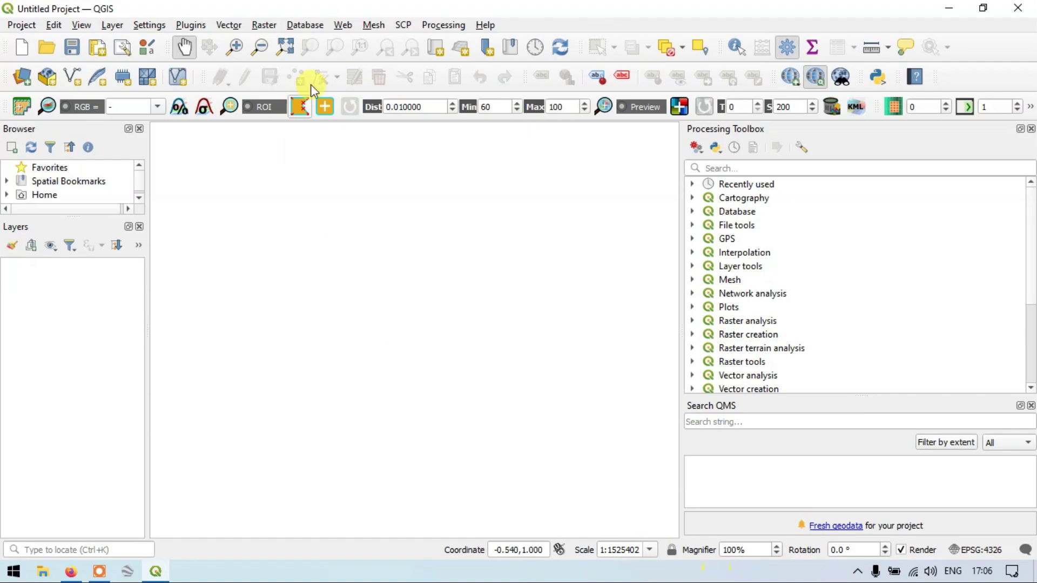
Step: Start a new temporary scratch layer and name it "Split and merge polygon"
left_click(113, 26)
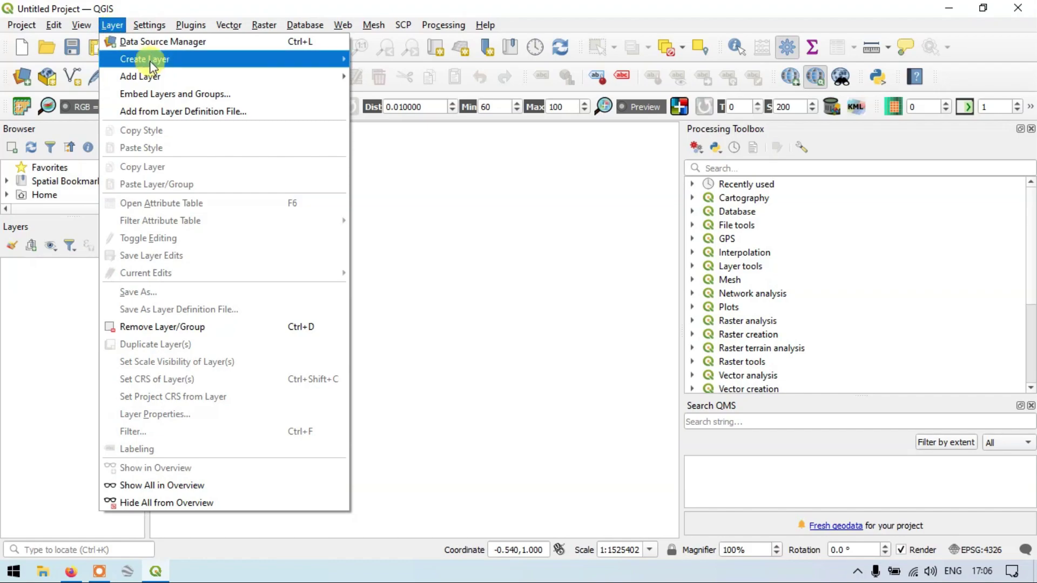
mouse_move(165, 62)
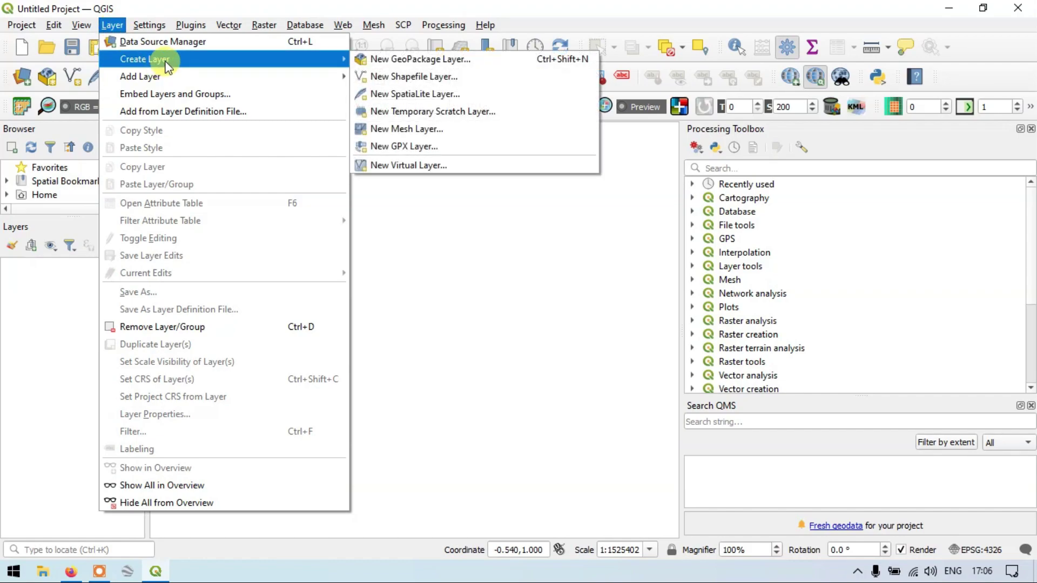
left_click(425, 115)
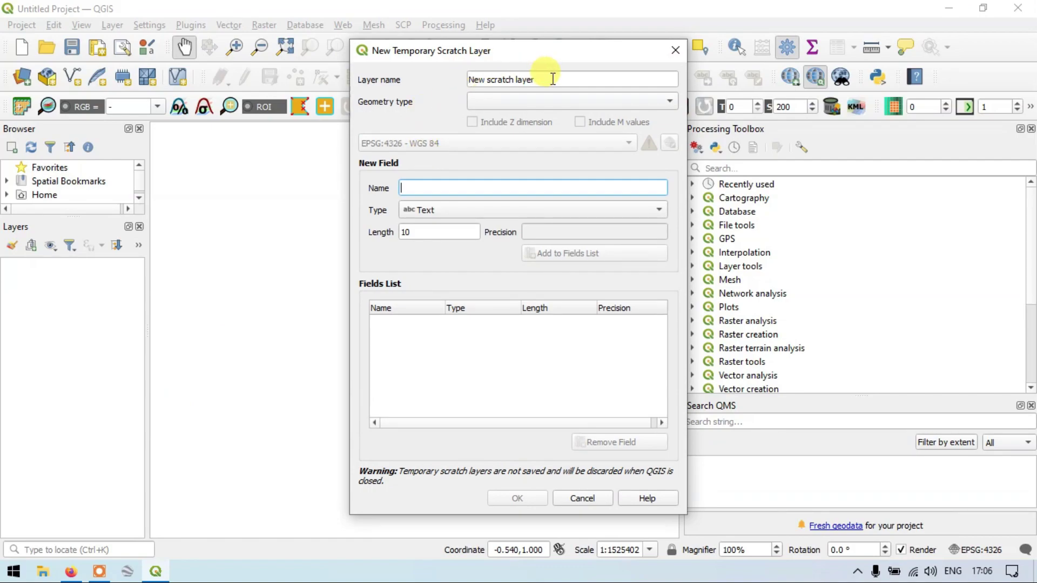
triple_click(553, 79)
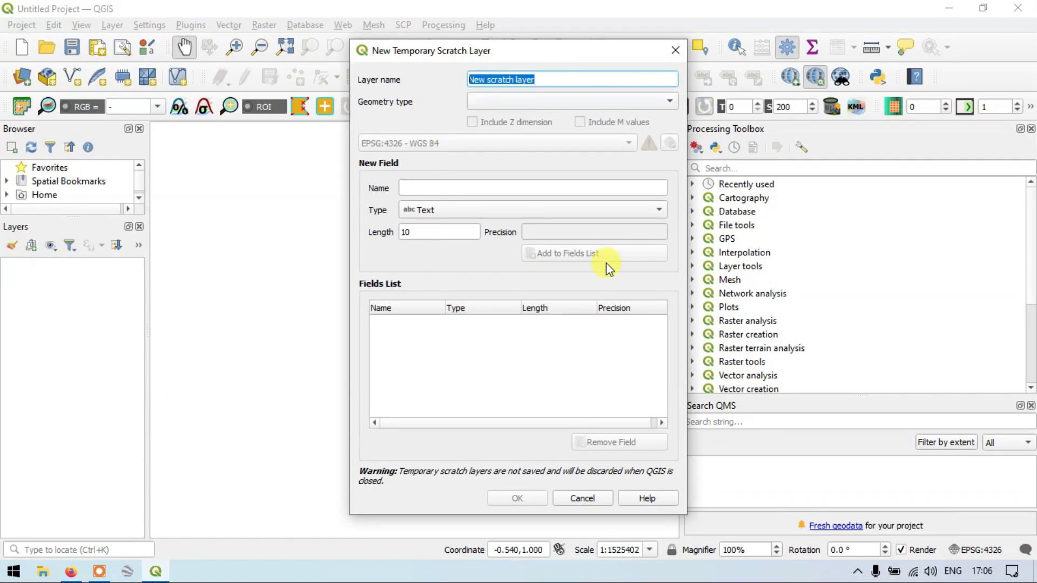
key("BackSpace")
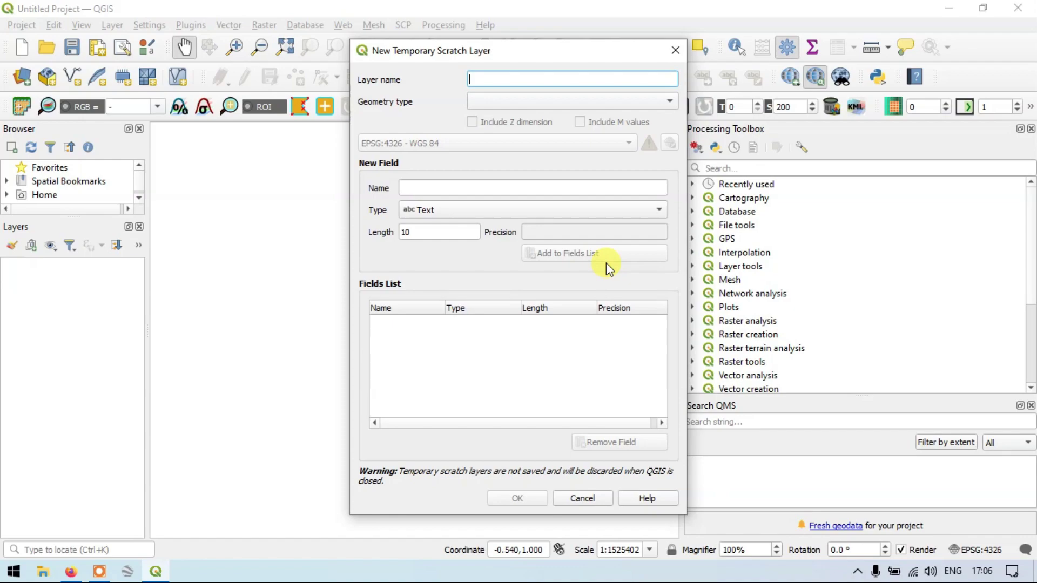
type("Split snf merge polygon")
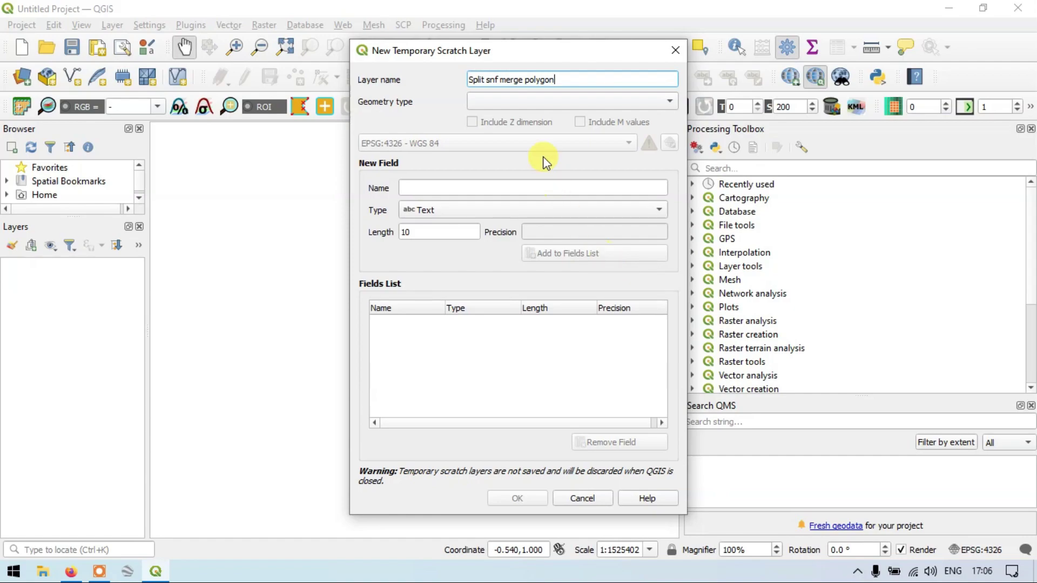
left_click(499, 80, "shift")
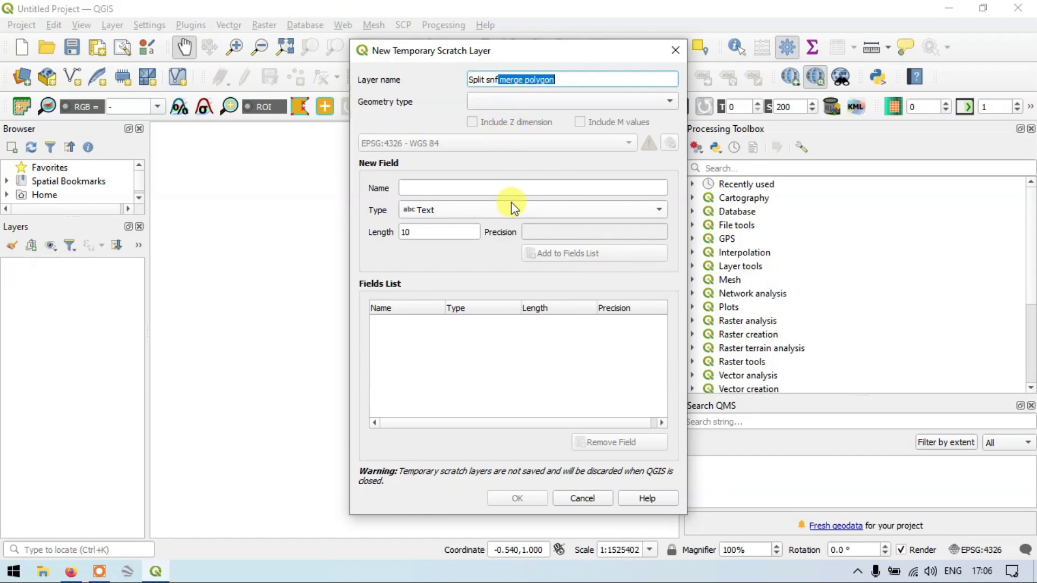
left_click(499, 80)
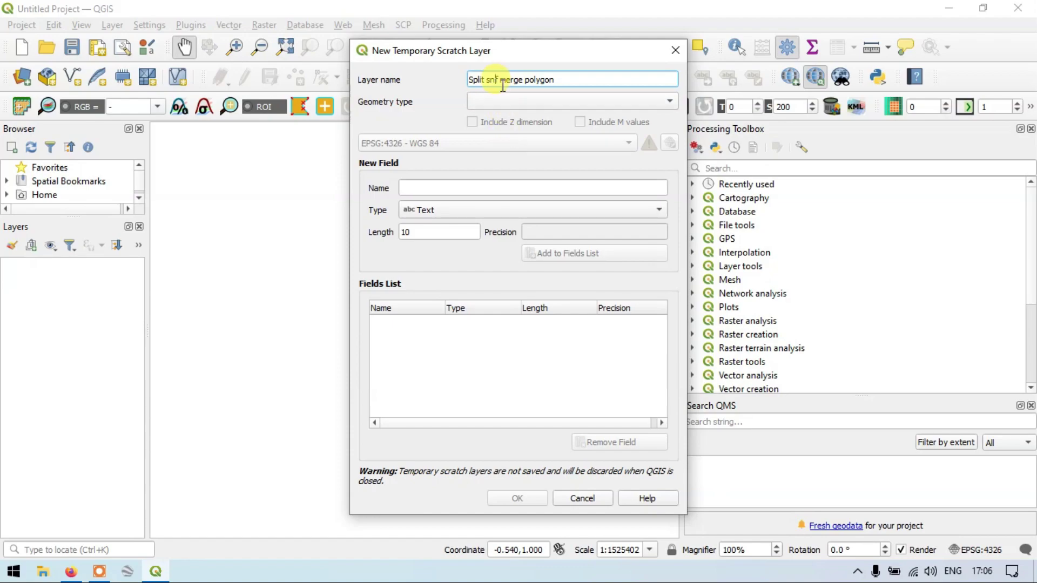
key("BackSpace")
key("BackSpace")
key("BackSpace")
key("BackSpace")
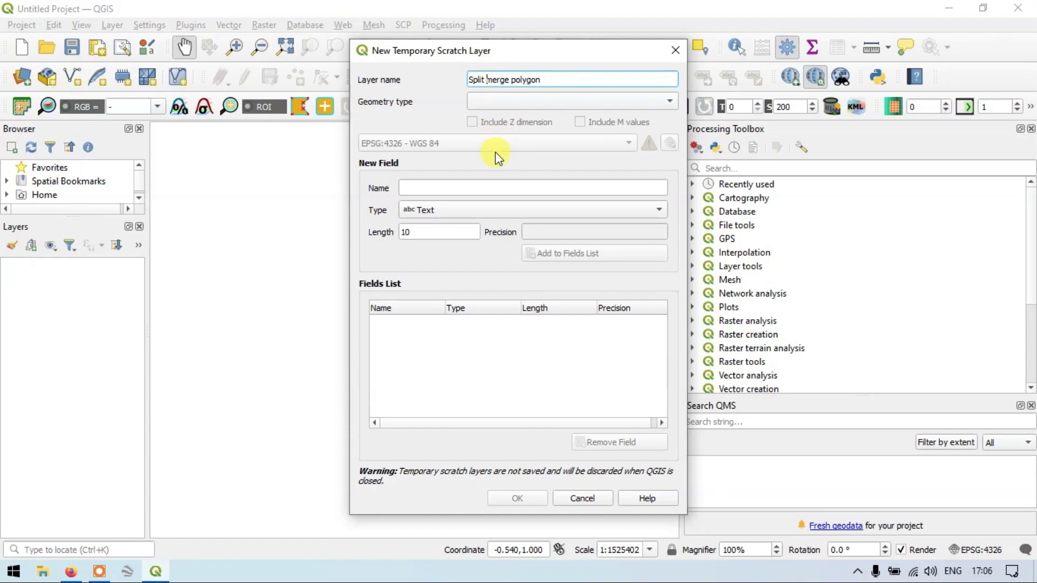
type("and")
Step: Set the scratch layer's geometry type to Polygon, create the layer, and widen the layer list to fit its name
left_click(579, 101)
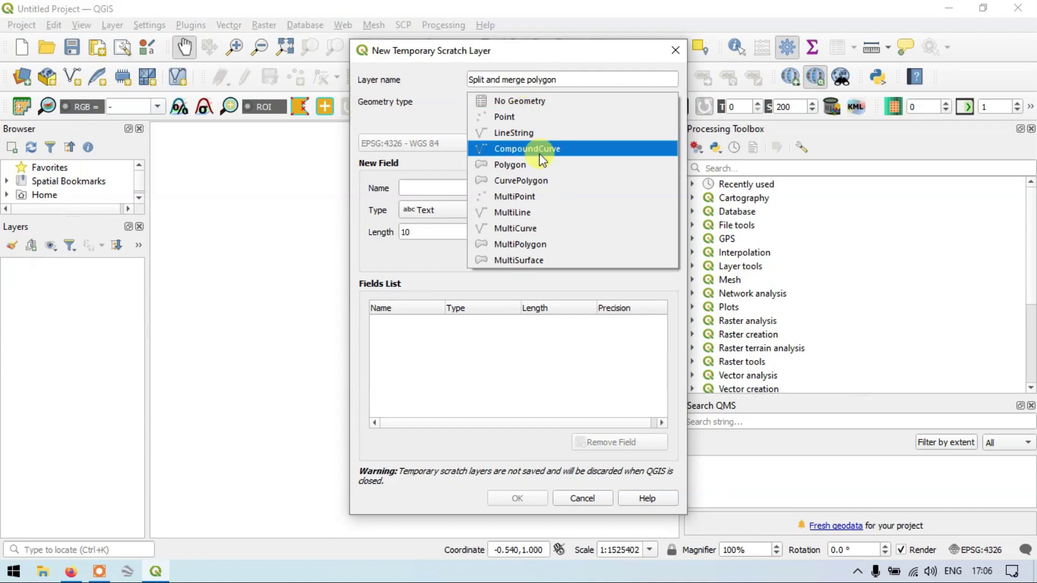
left_click(528, 163)
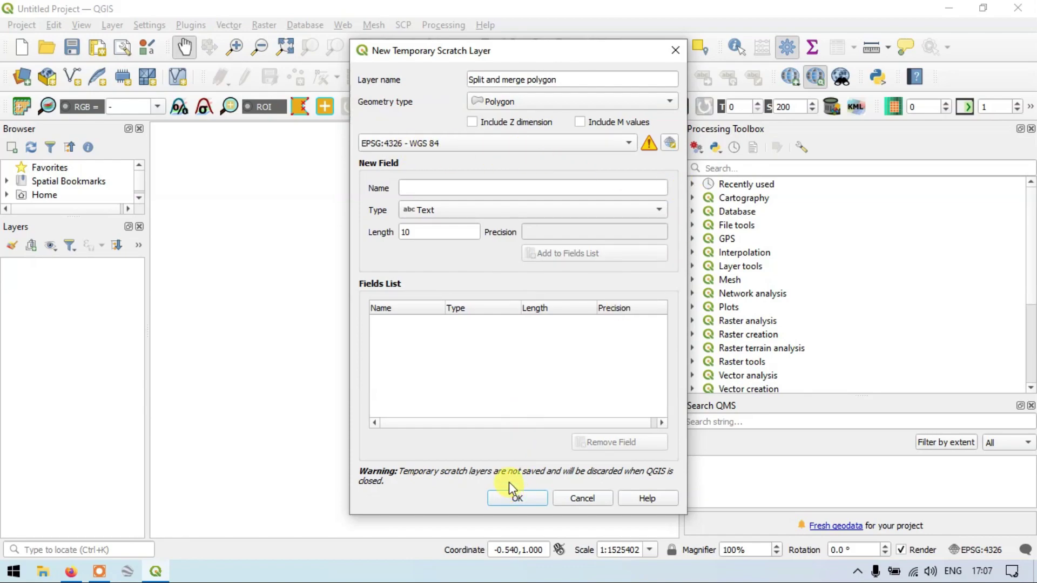
left_click(503, 497)
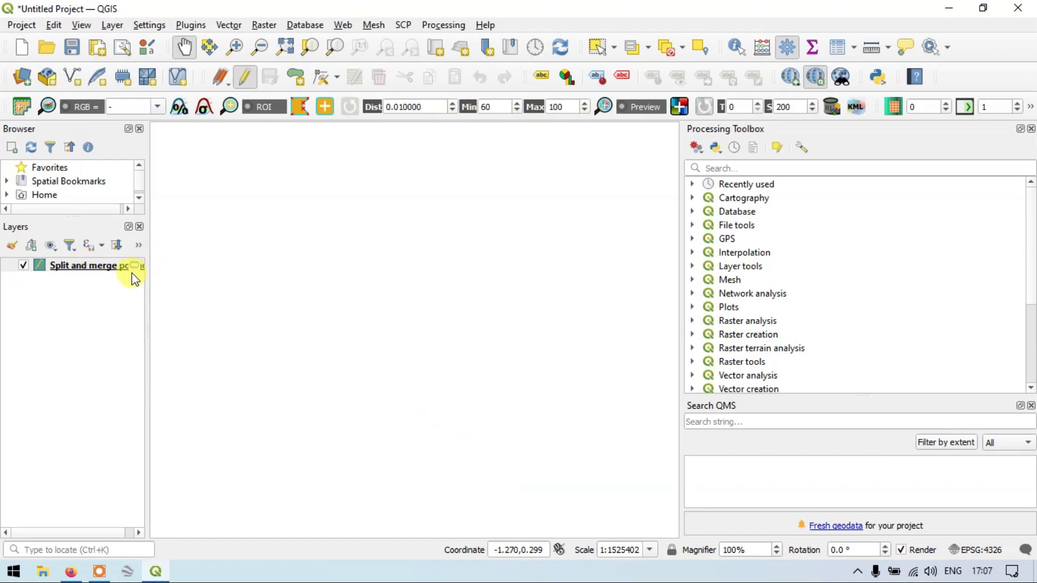
left_click_drag(146, 267, 167, 277)
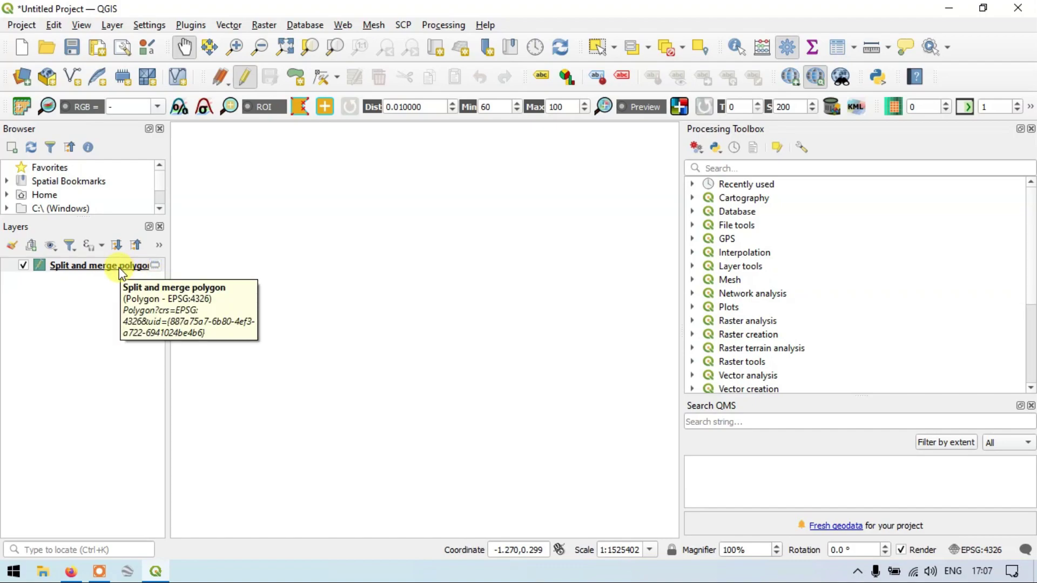
Step: With layer editing on, draw a triangular polygon feature with its apex up and a horizontal base
left_click(237, 76)
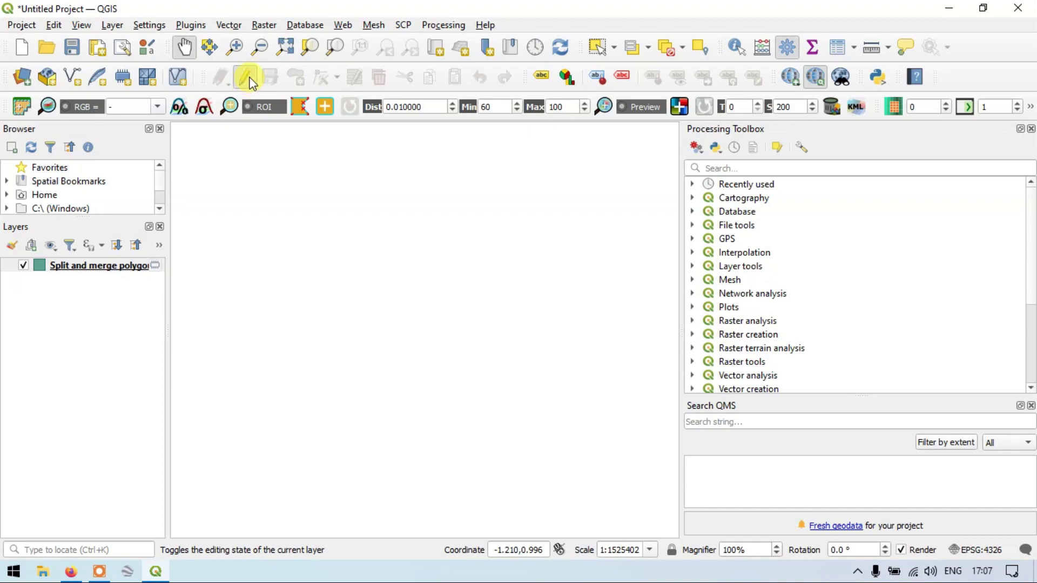
left_click(246, 81)
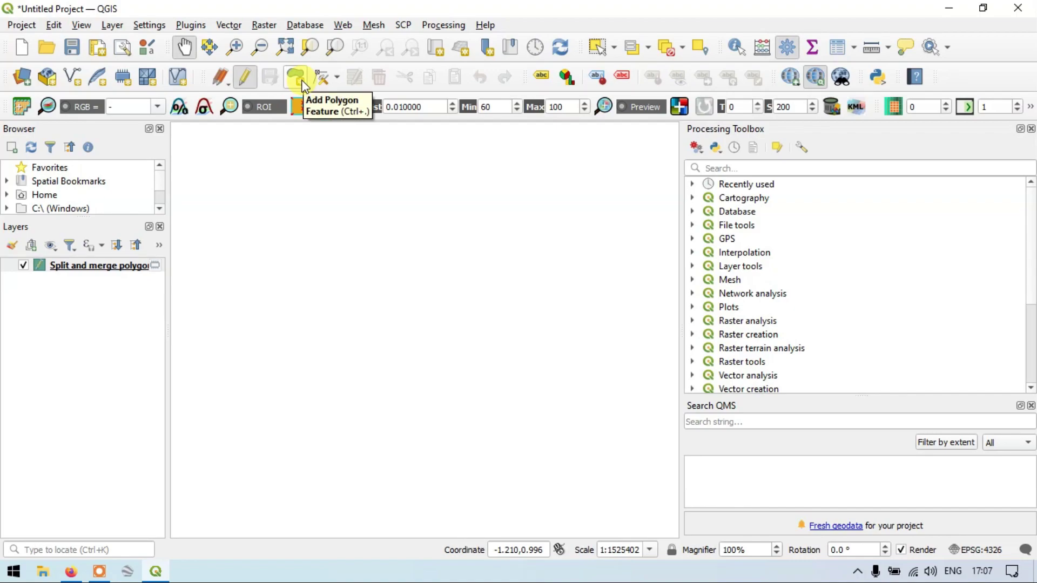
left_click(296, 77)
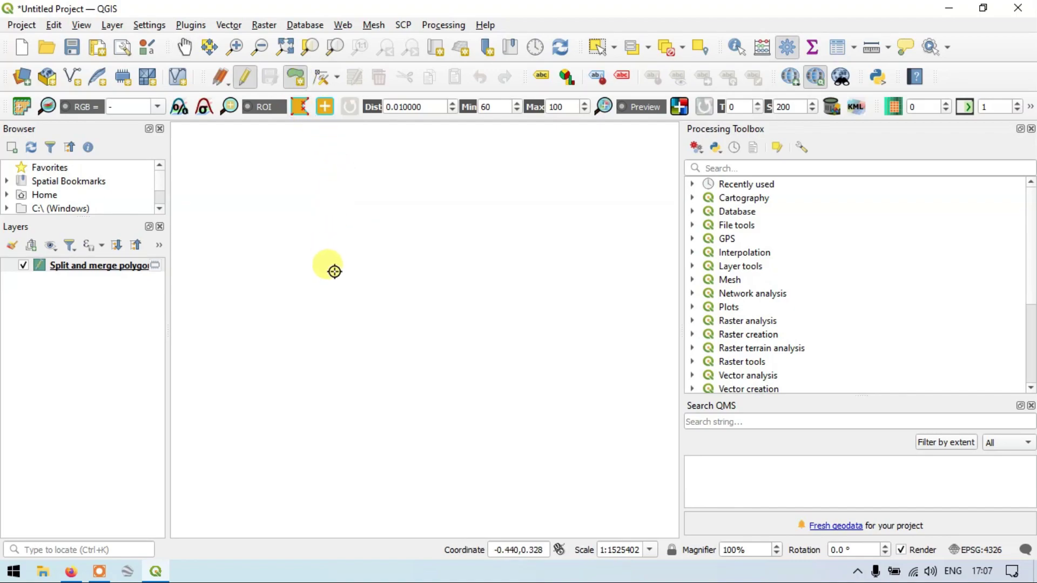
left_click(426, 182)
left_click(352, 300)
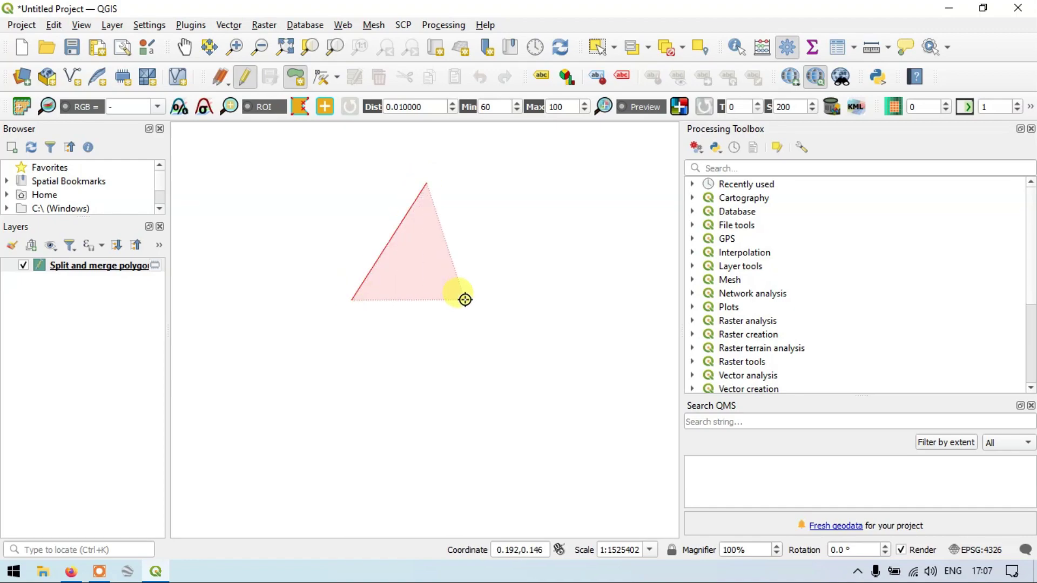
left_click(508, 300)
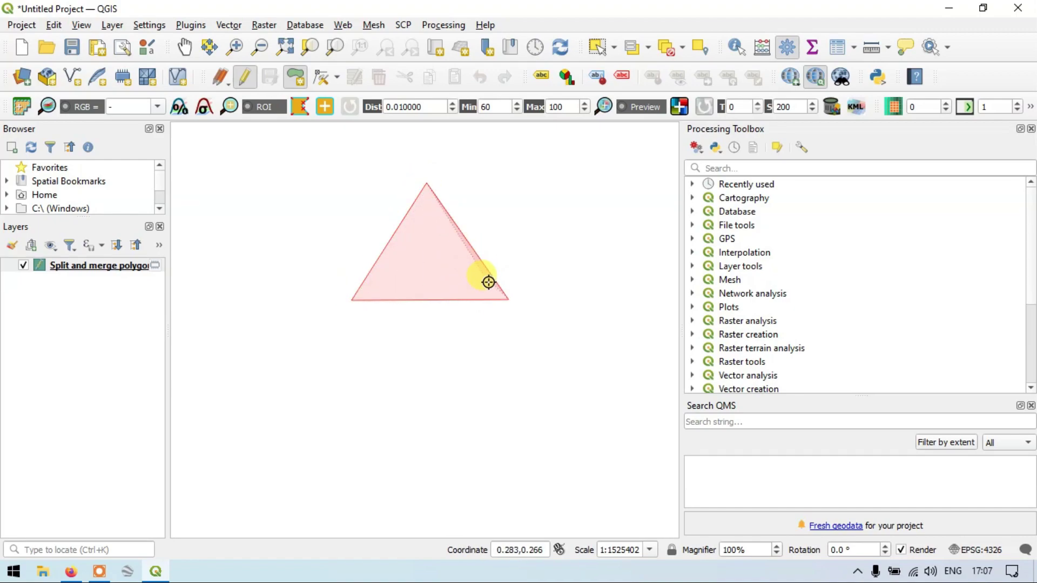
right_click(509, 297)
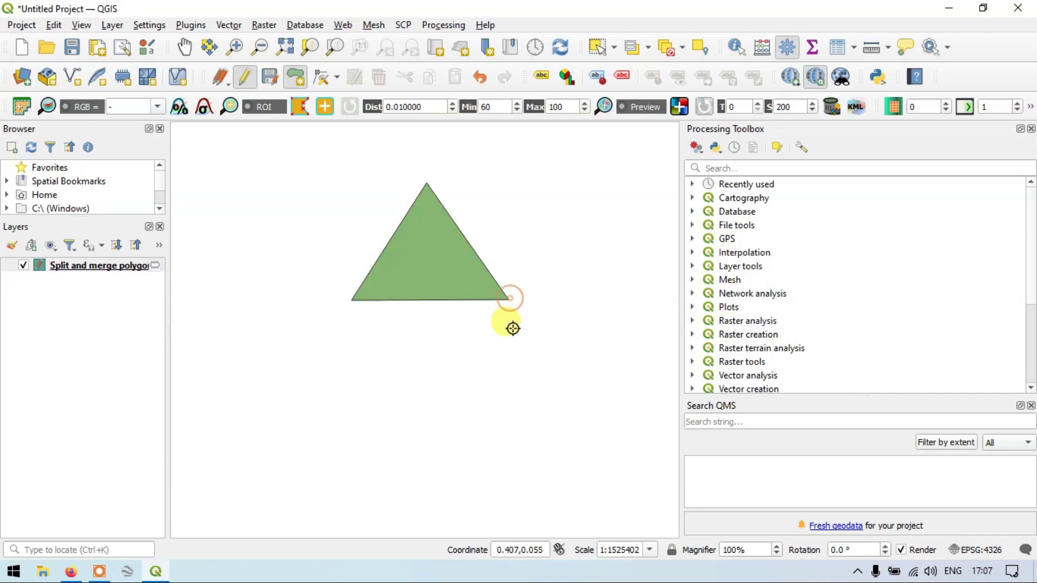
Step: Select the triangle with a selection rectangle and clear the selection again
left_click_drag(470, 208, 450, 266)
scroll(450, 267, "up", 1)
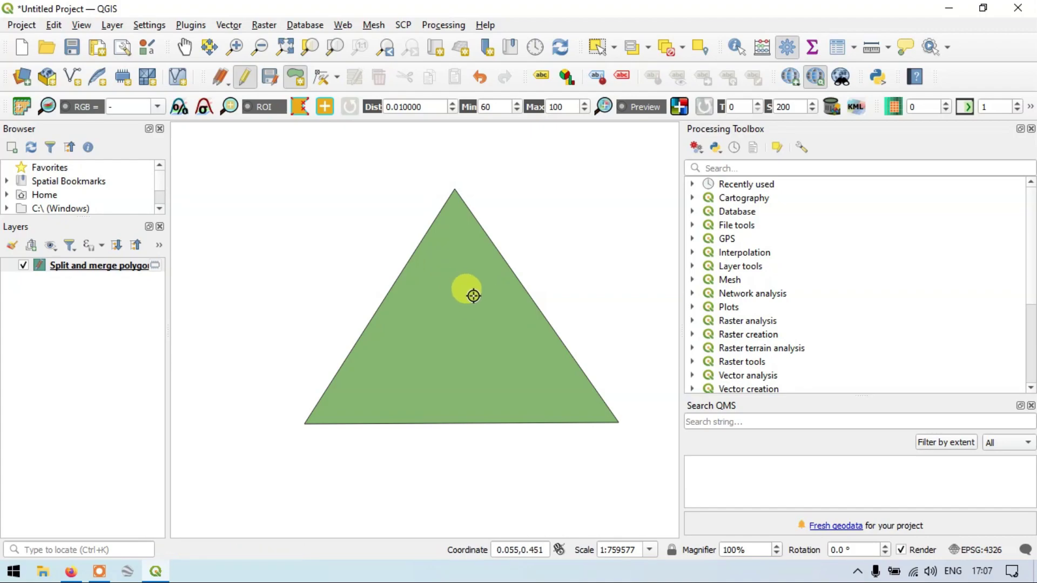
left_click_drag(473, 296, 448, 279)
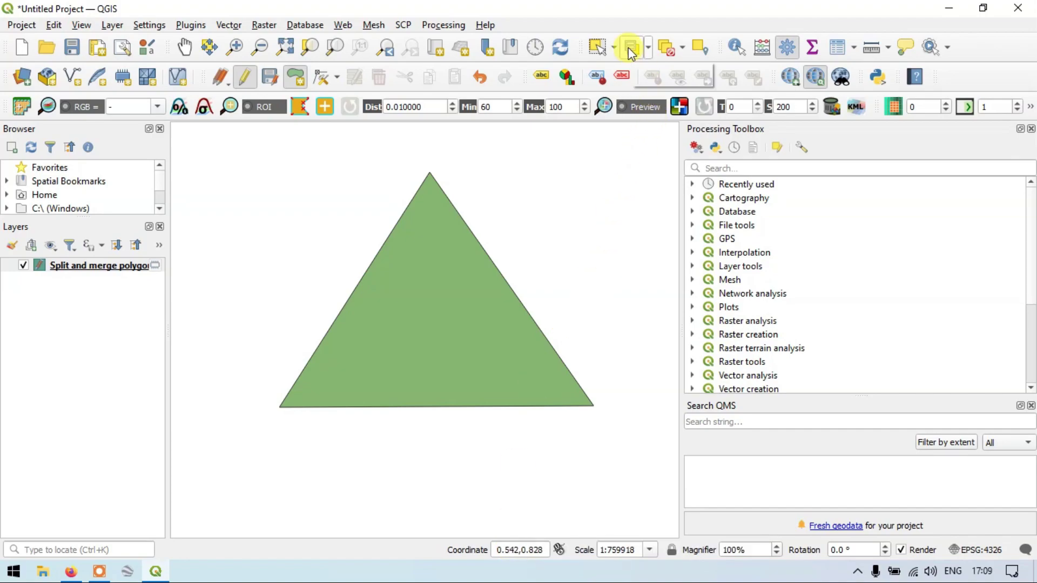
left_click(598, 47)
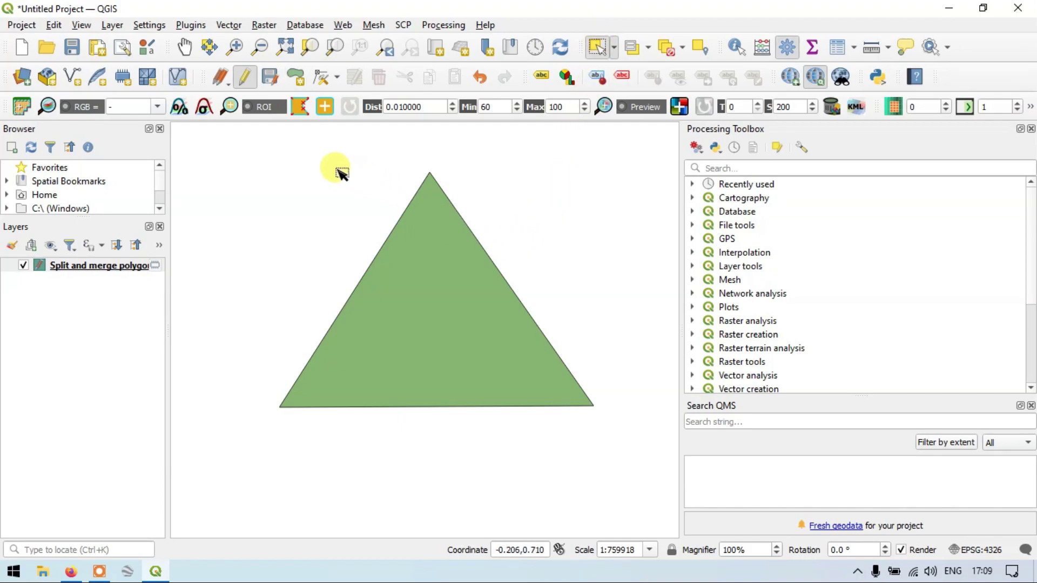
left_click_drag(305, 160, 578, 447)
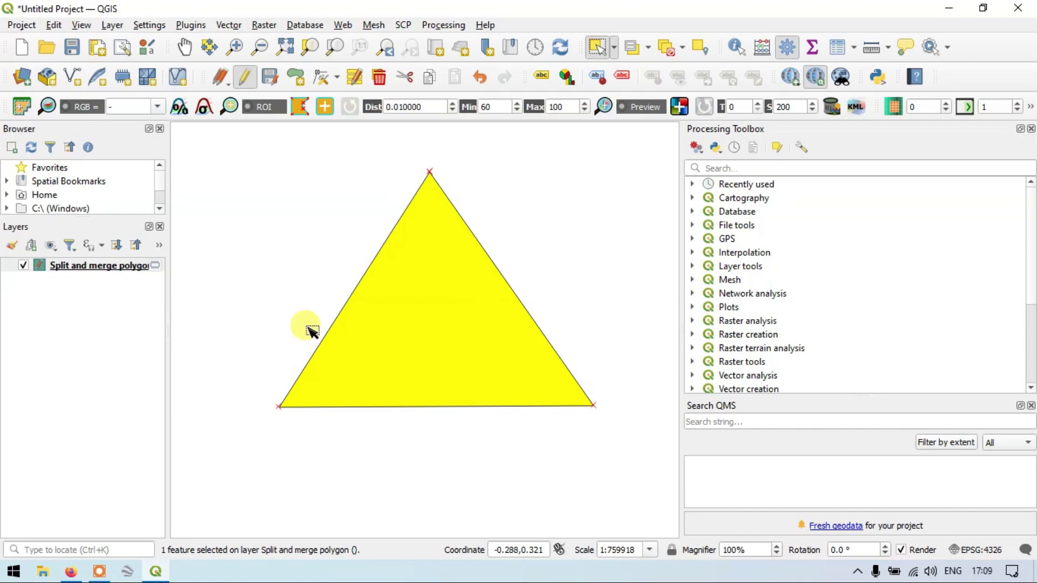
left_click(279, 223)
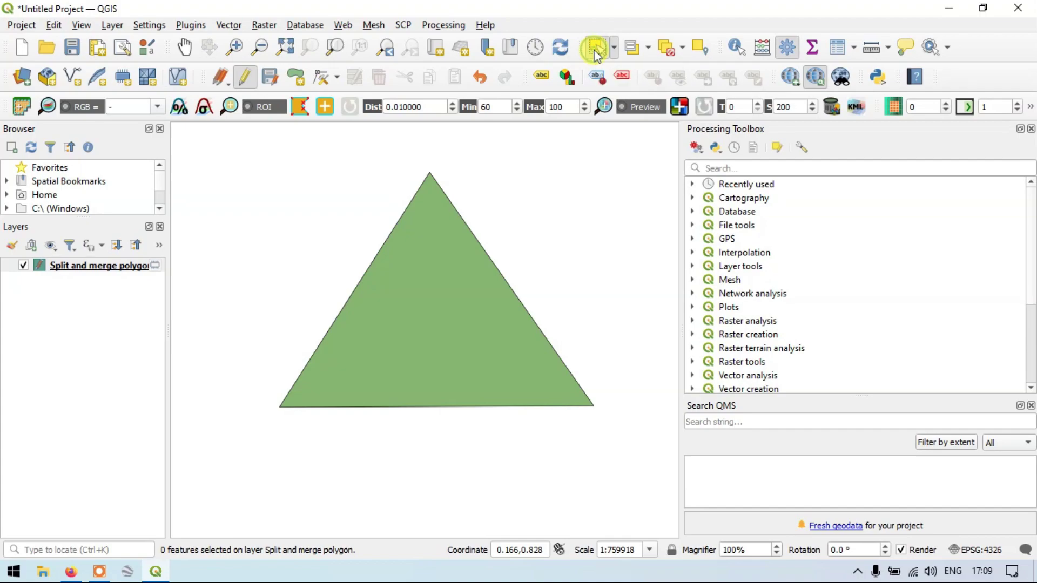
Step: Select the whole triangle using the Select Feature(s) tool
left_click(614, 48)
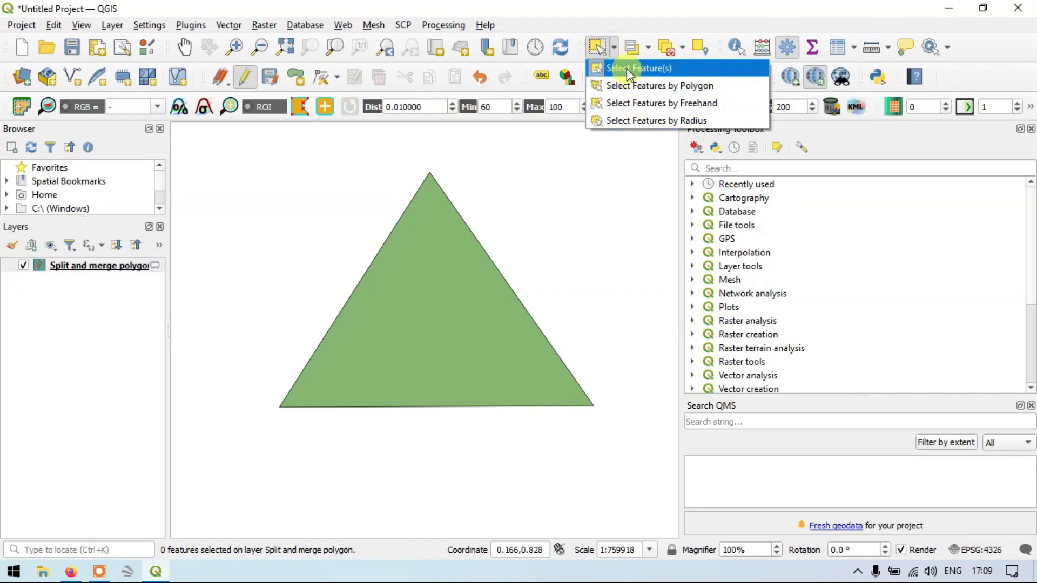
left_click(603, 70)
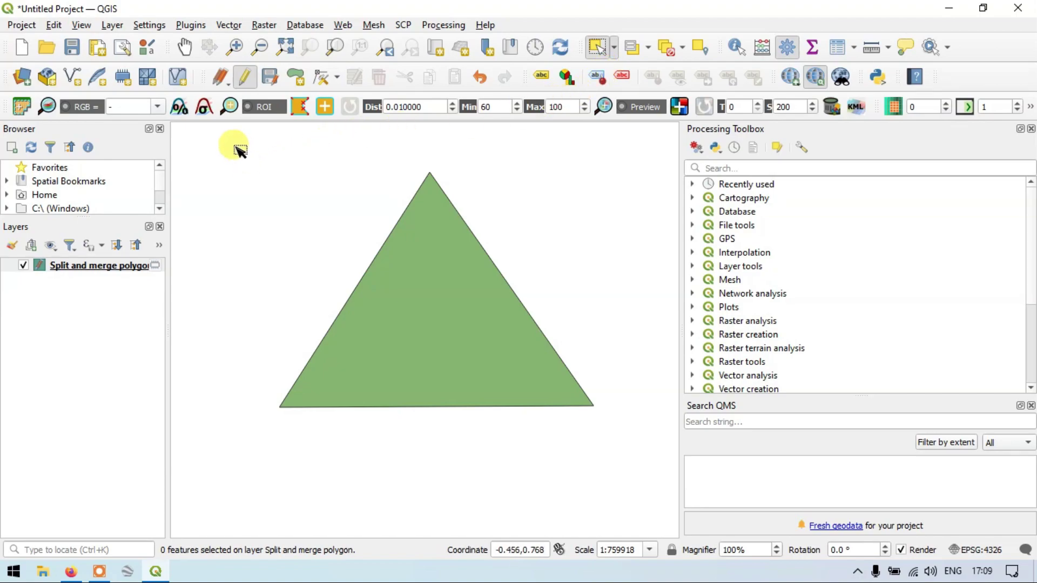
left_click_drag(237, 149, 614, 446)
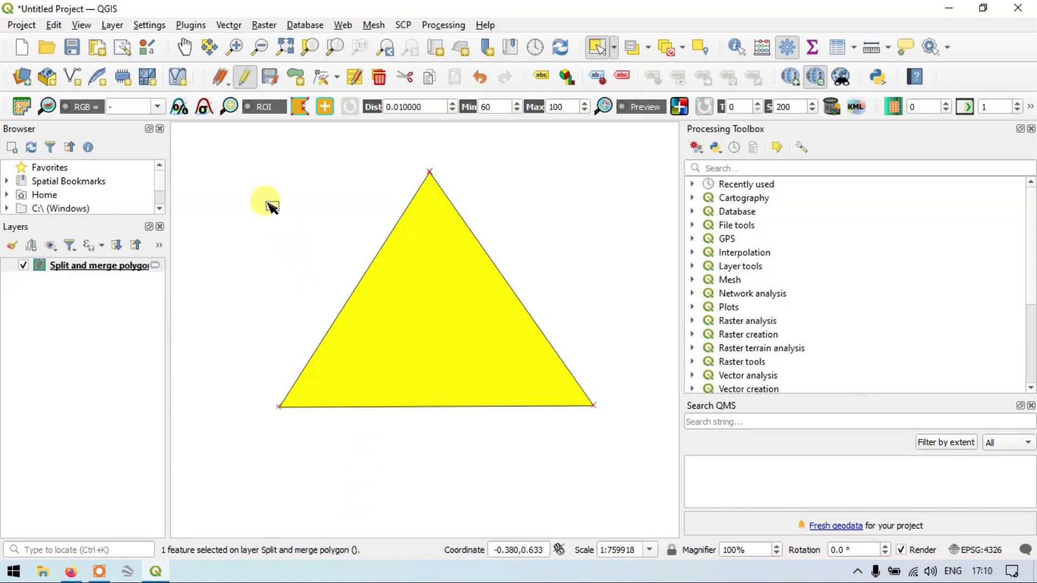
Step: Split the selected triangle using Split Features, with a slanted line crossing both sloping sides below the apex
left_click(52, 25)
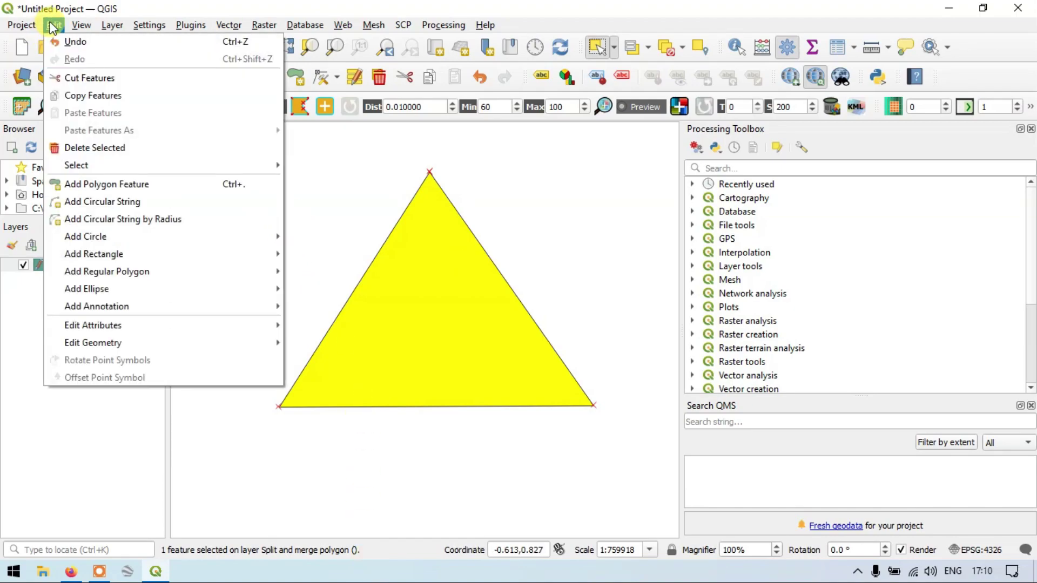
mouse_move(82, 26)
mouse_move(52, 33)
mouse_move(98, 164)
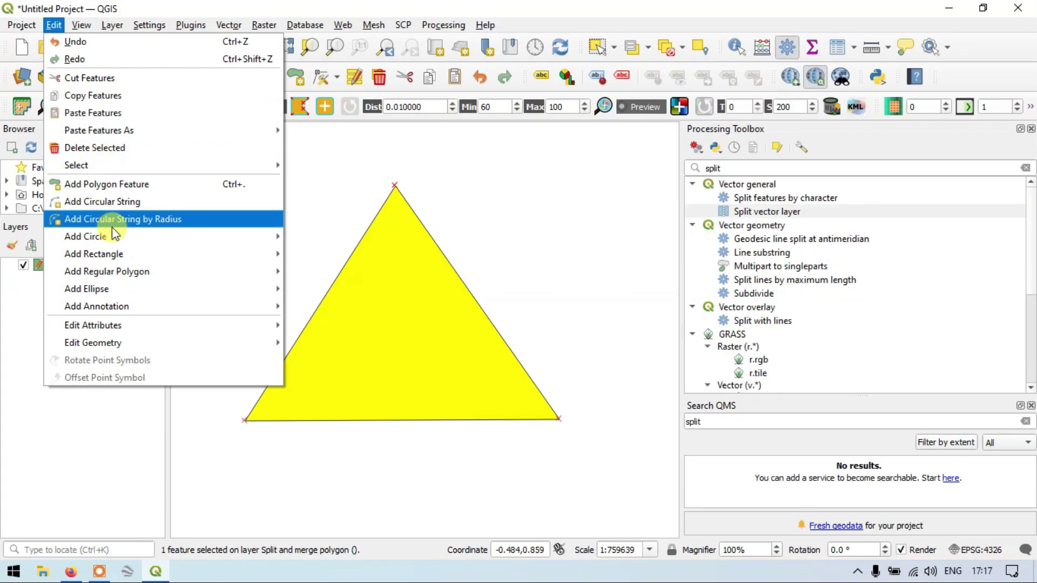
mouse_move(193, 335)
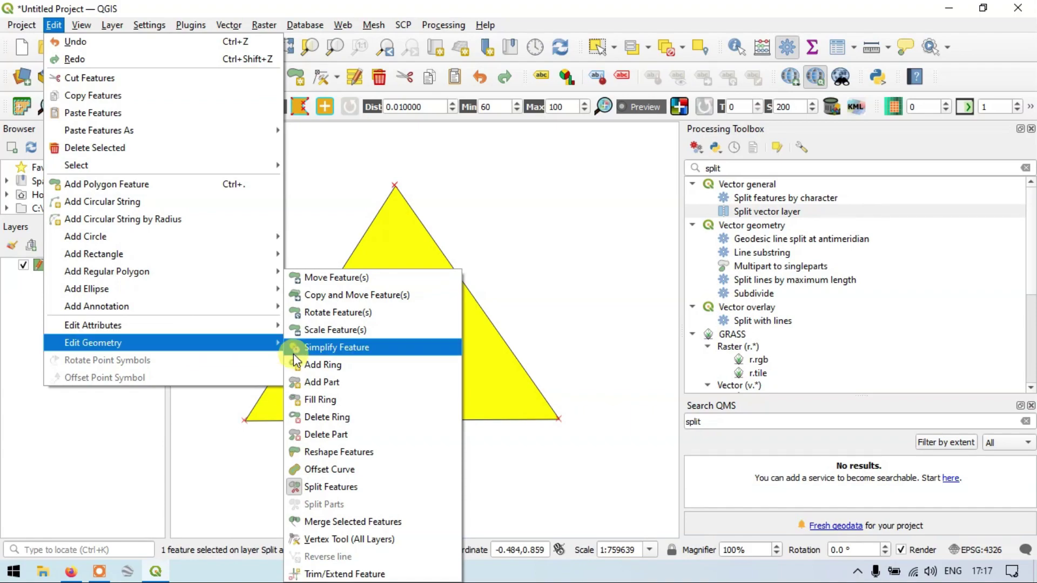
left_click(330, 486)
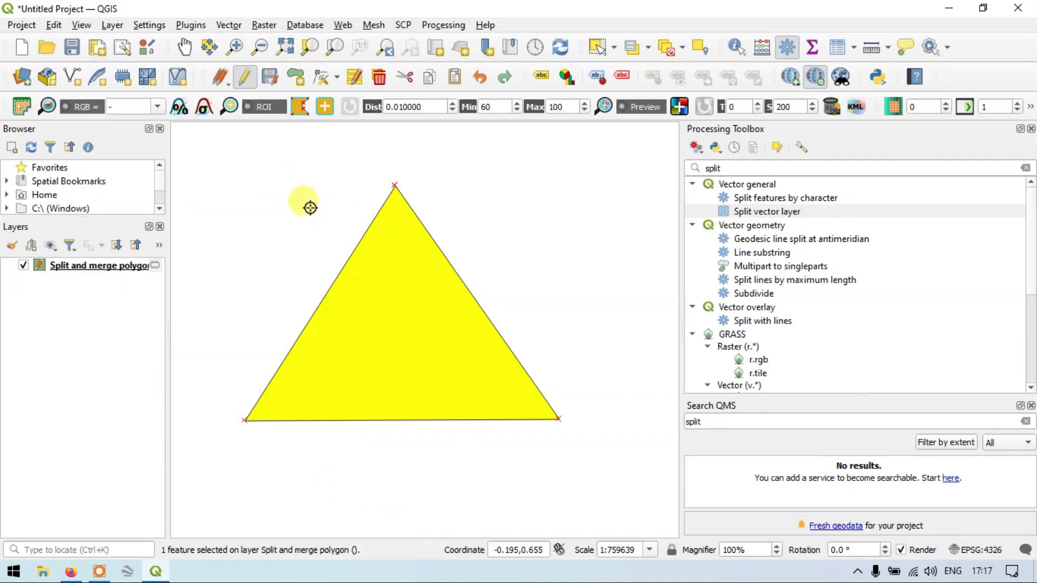
left_click(283, 204)
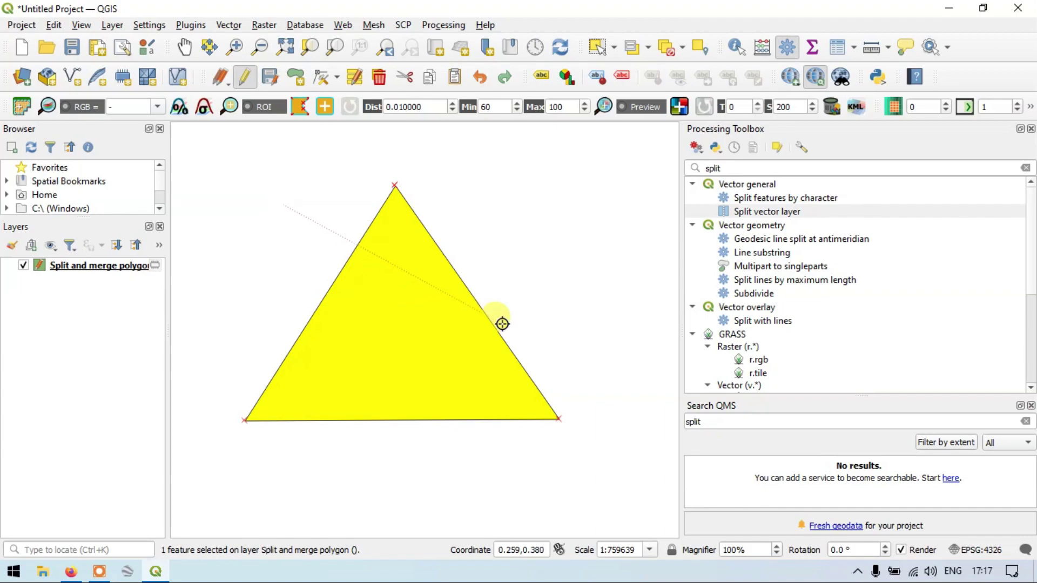
right_click(568, 318)
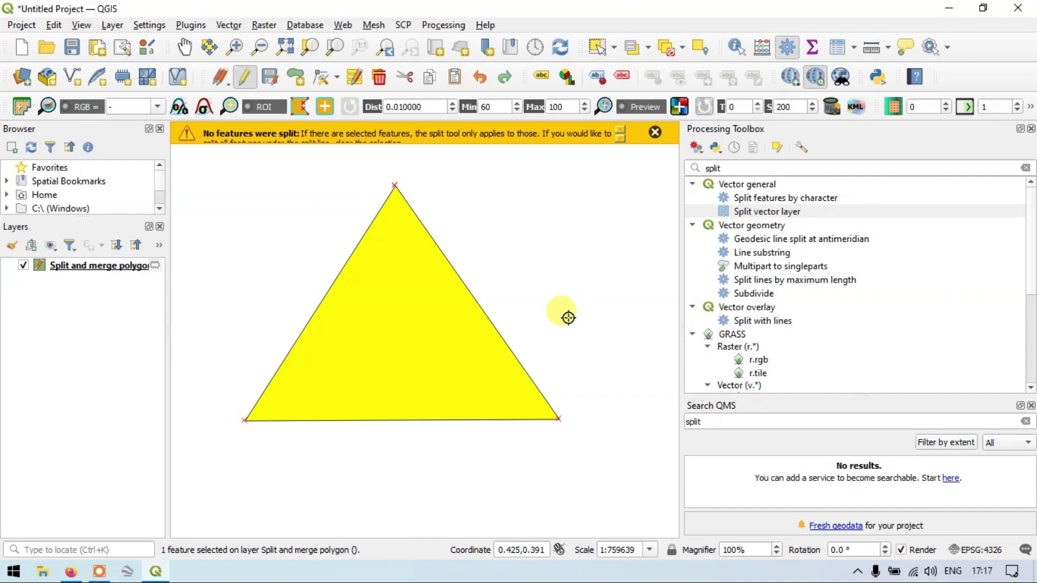
left_click(300, 218)
left_click(512, 299)
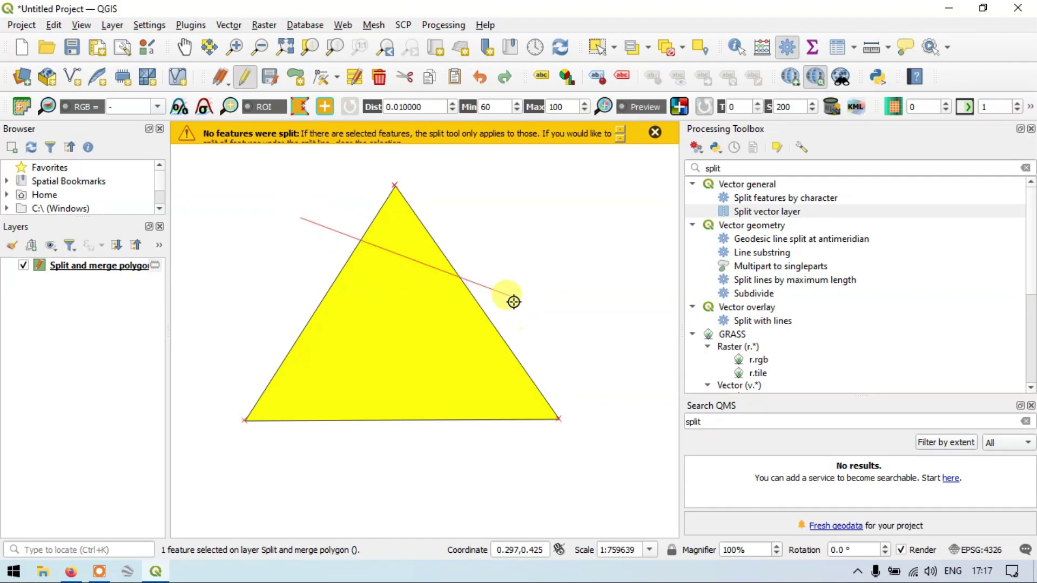
right_click(513, 298)
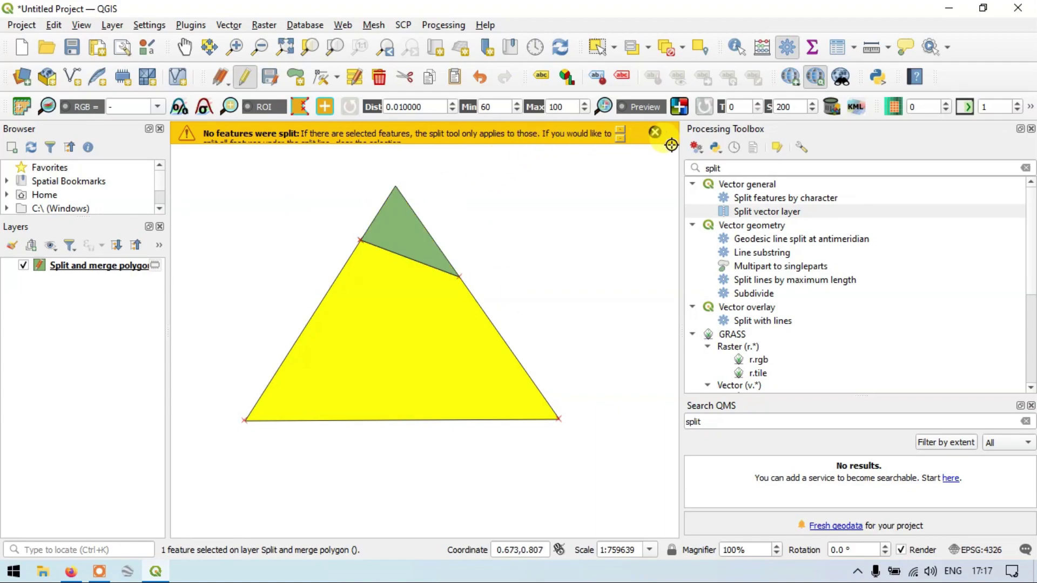
Step: Review the polygon layer's attribute table, and undo the slanted split of the triangle
left_click(655, 132)
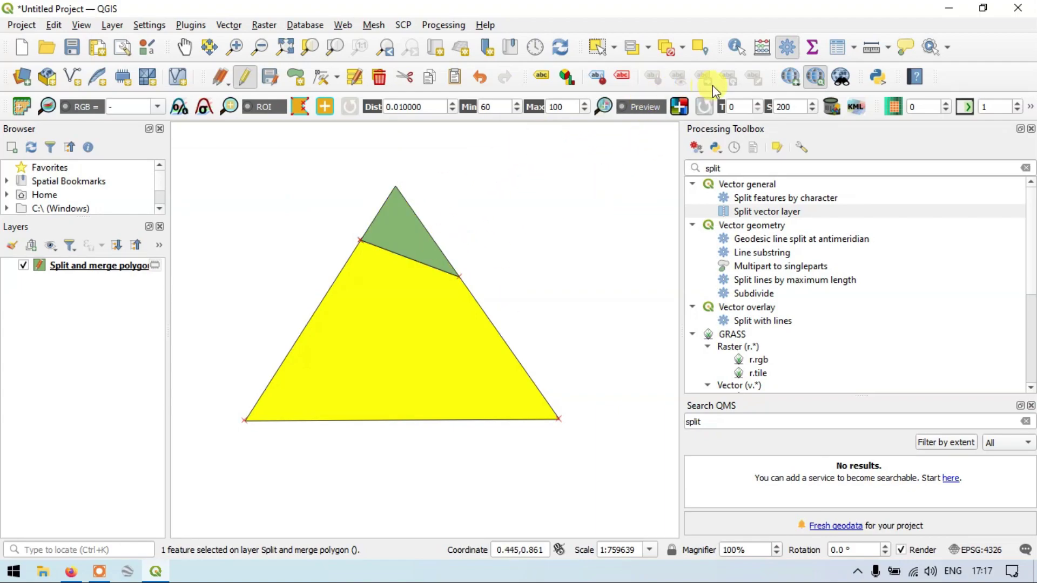
left_click(838, 48)
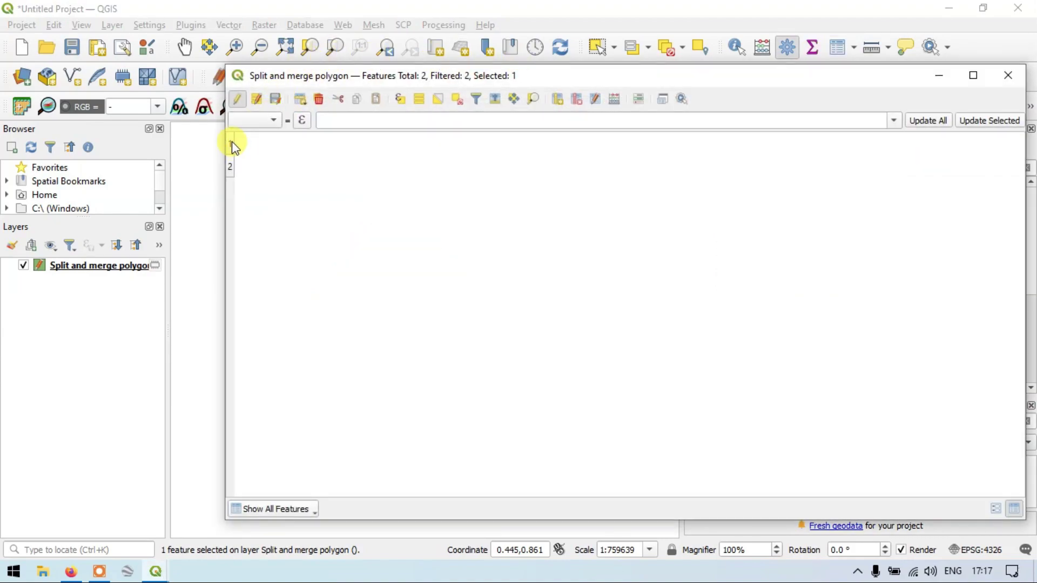
left_click(1009, 75)
left_click(81, 25)
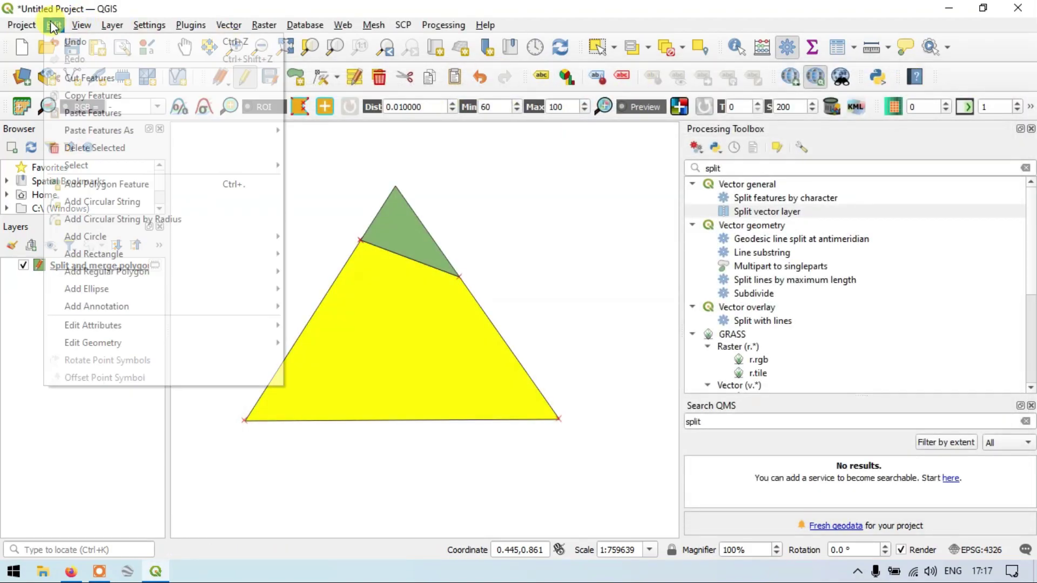
left_click(68, 40)
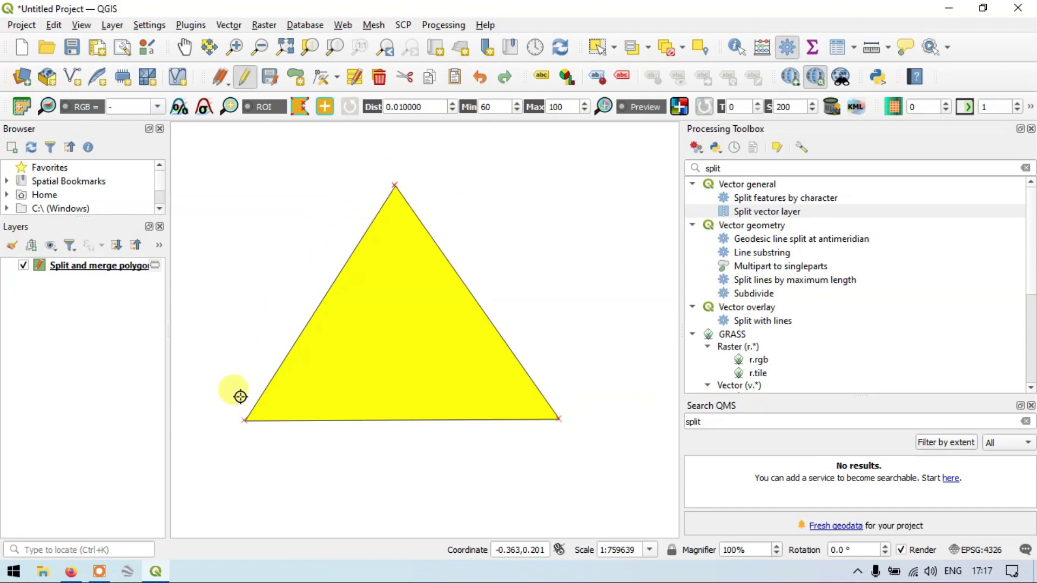
Step: Reactivate the Split Features tool and check the undivided triangle's record in the layer's attribute table
left_click(53, 25)
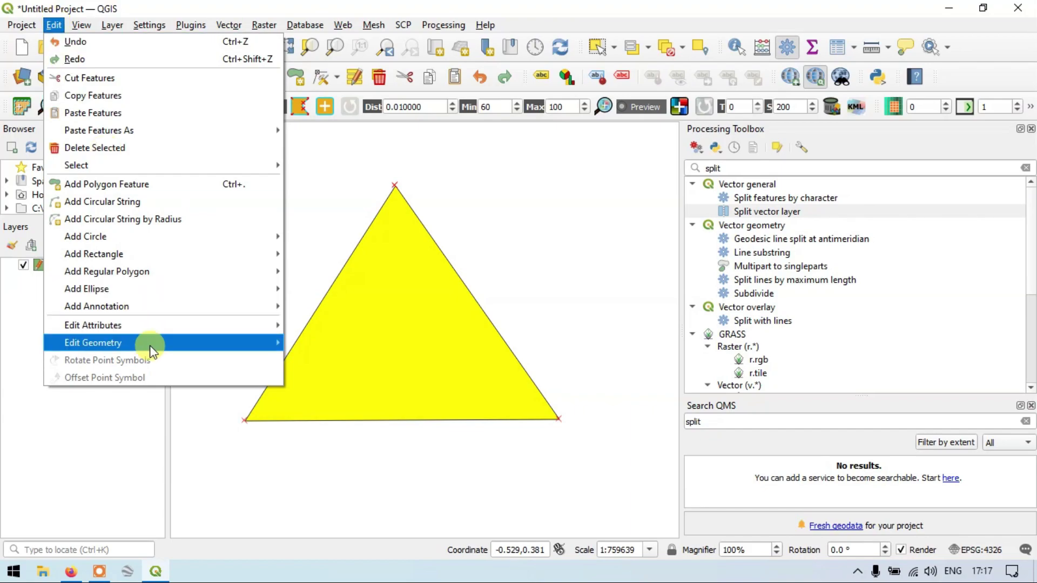
mouse_move(151, 350)
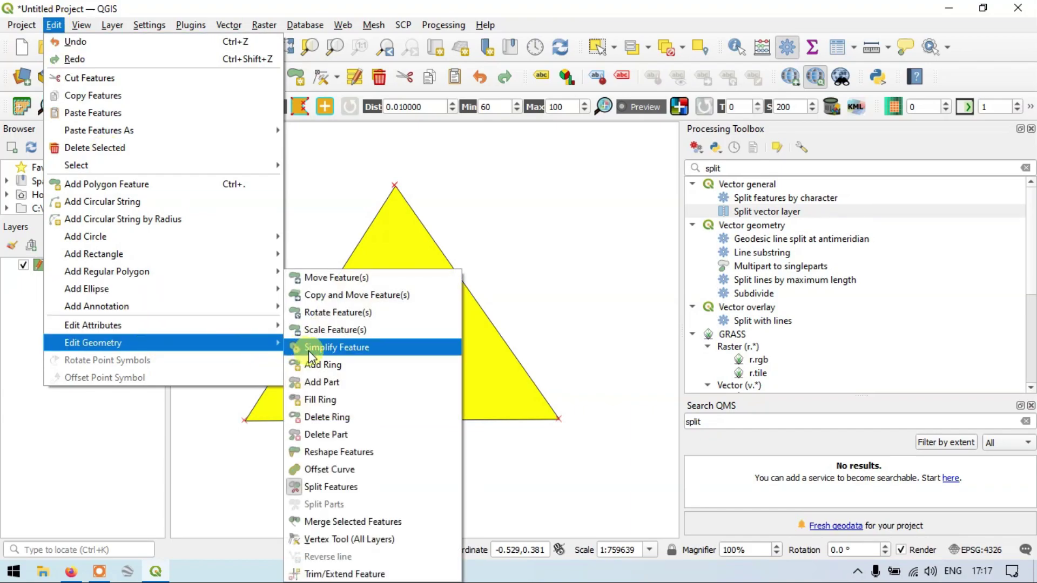
left_click(343, 486)
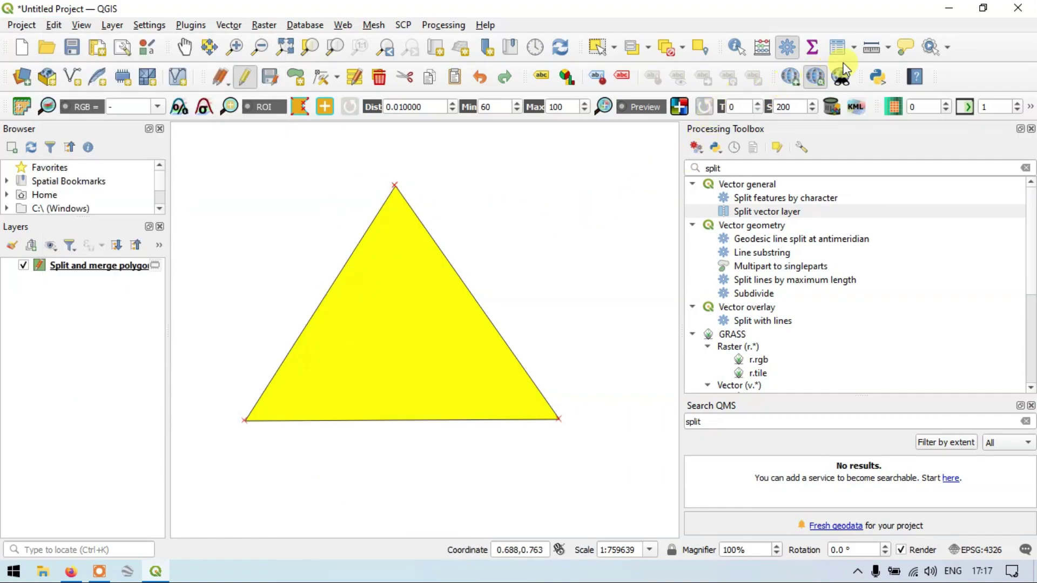
left_click(838, 49)
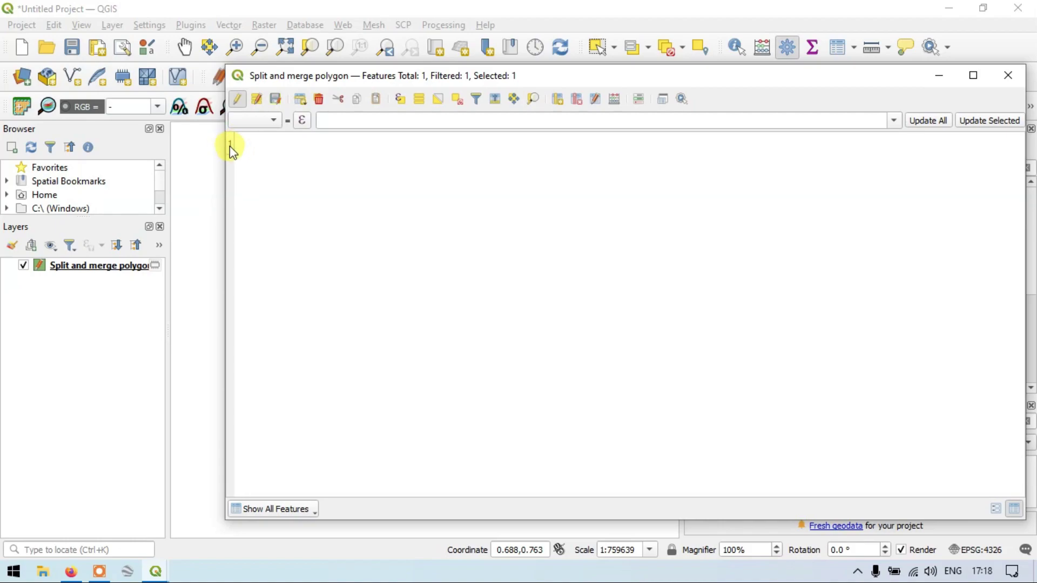
left_click(1006, 77)
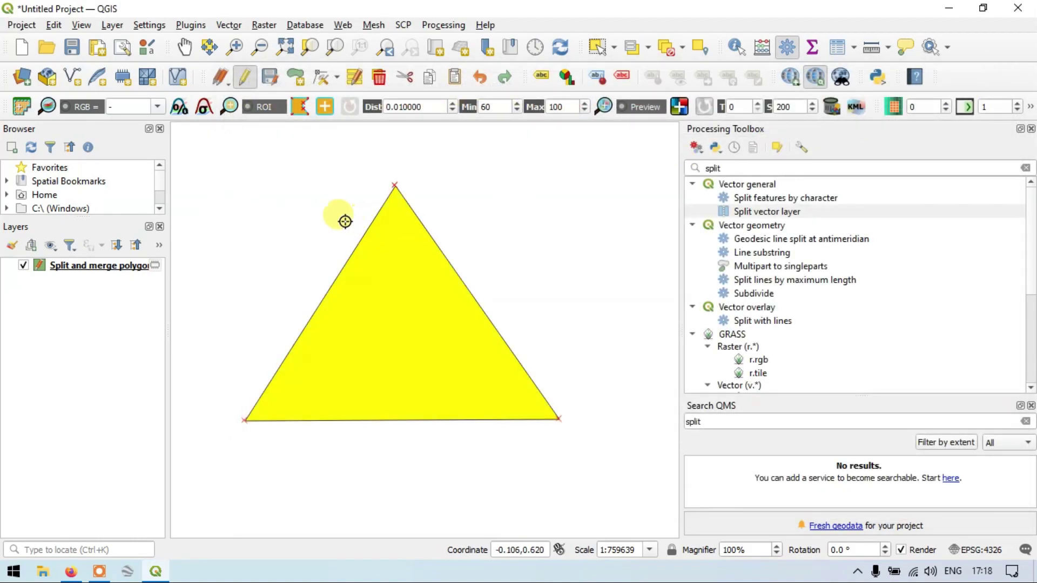
Step: Split the selected triangle with a horizontal line across both sloping sides below the apex, and check the features in the attribute table
left_click(291, 257)
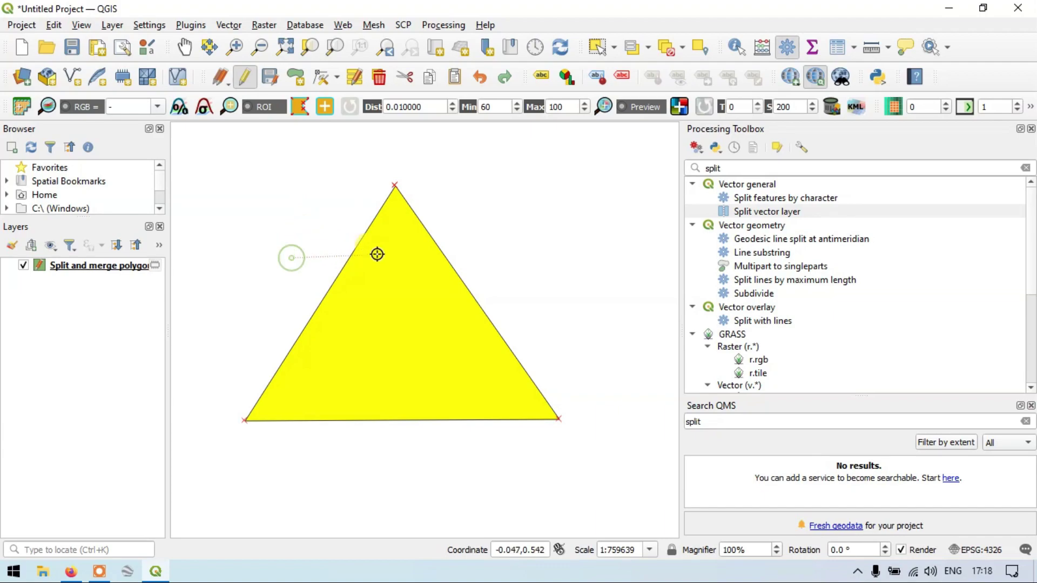
left_click(517, 259)
right_click(517, 259)
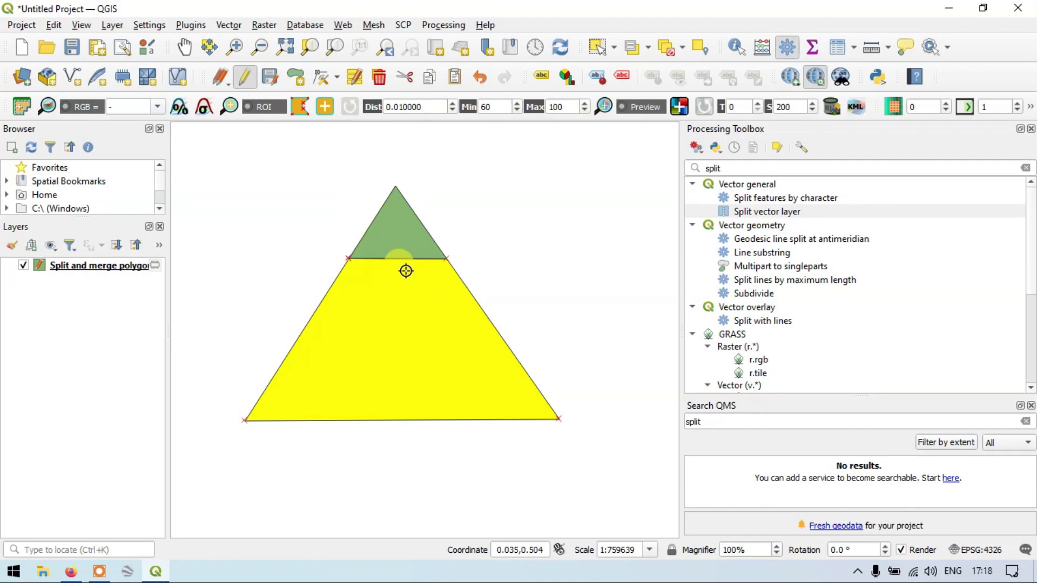
left_click(838, 49)
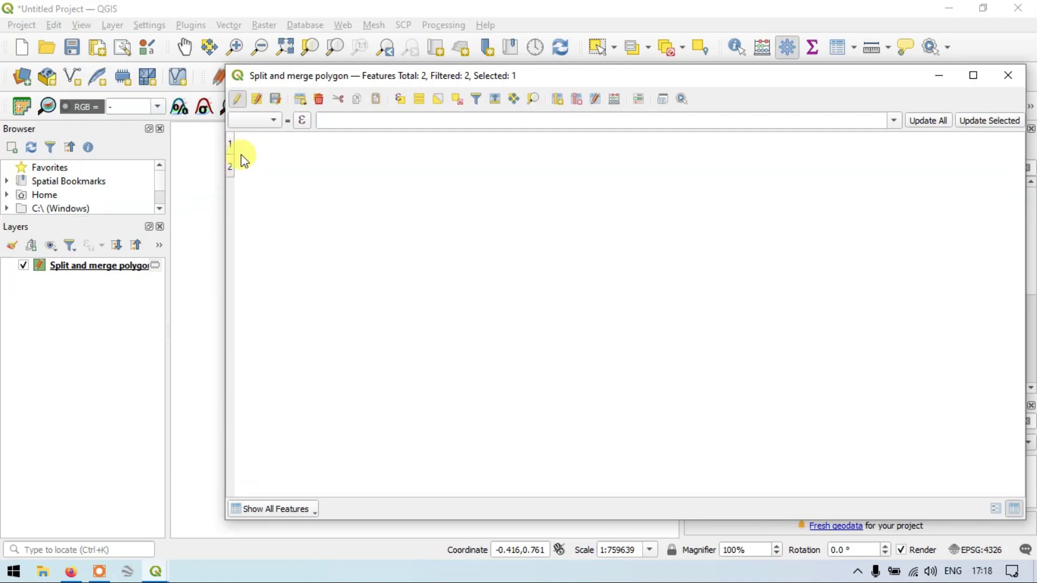
left_click_drag(559, 80, 488, 63)
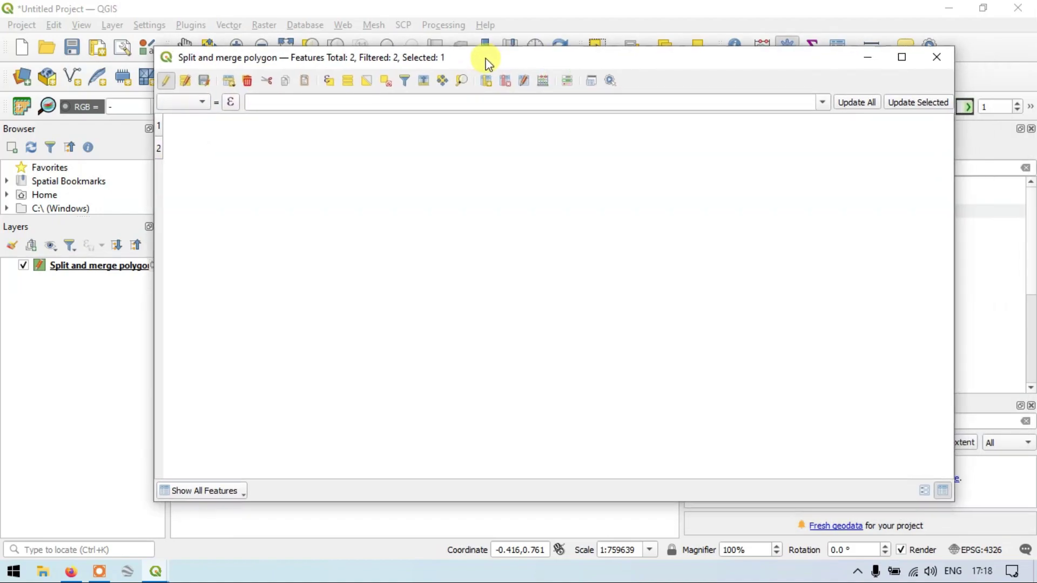
left_click(940, 56)
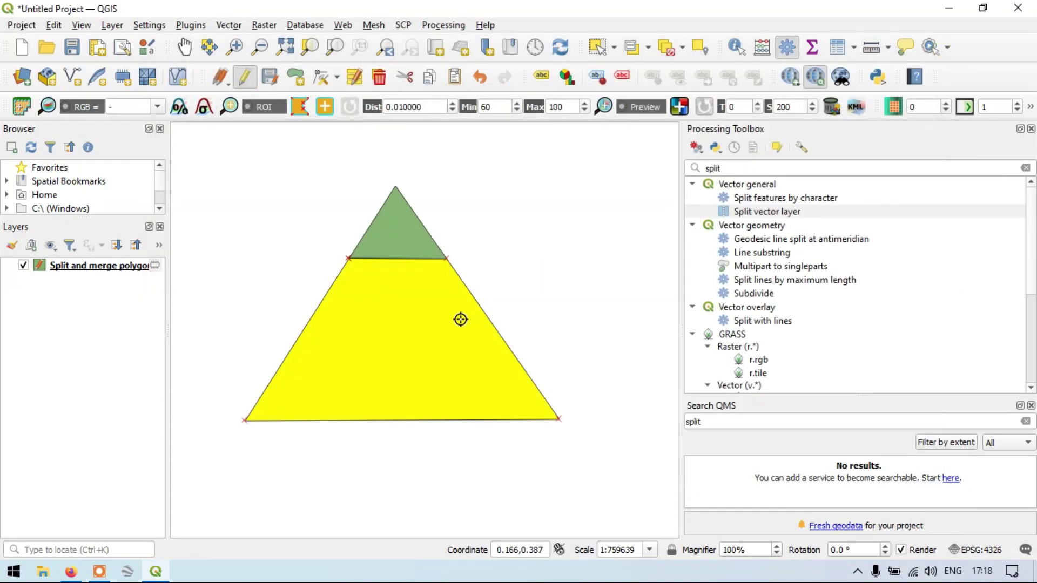
left_click(496, 301)
left_click(348, 259)
left_click(412, 219)
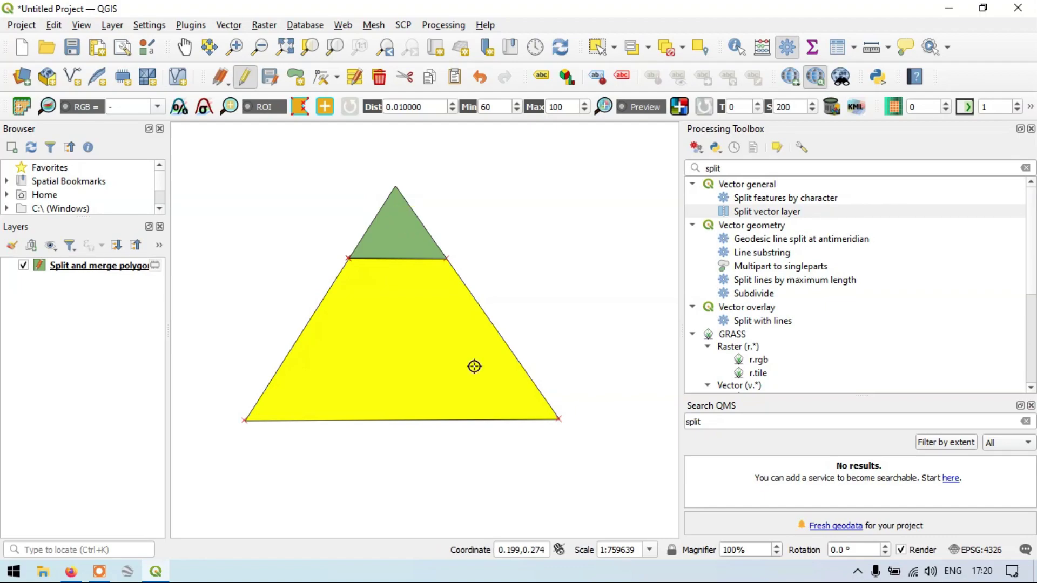
left_click(394, 223)
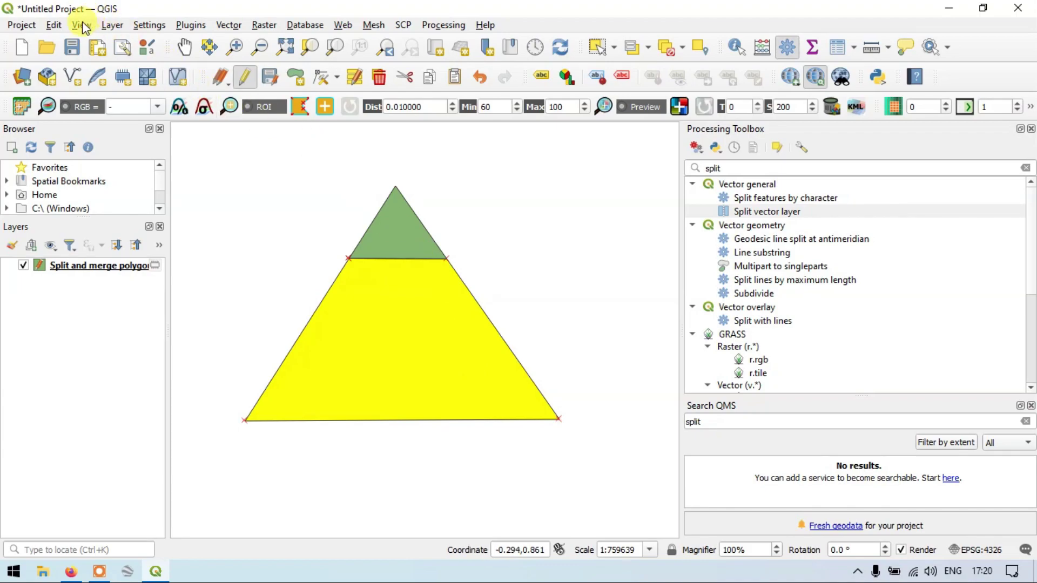
Step: Split the right base corner off the selected lower piece with a slanted line using Split Features, and check the attribute table
left_click(54, 25)
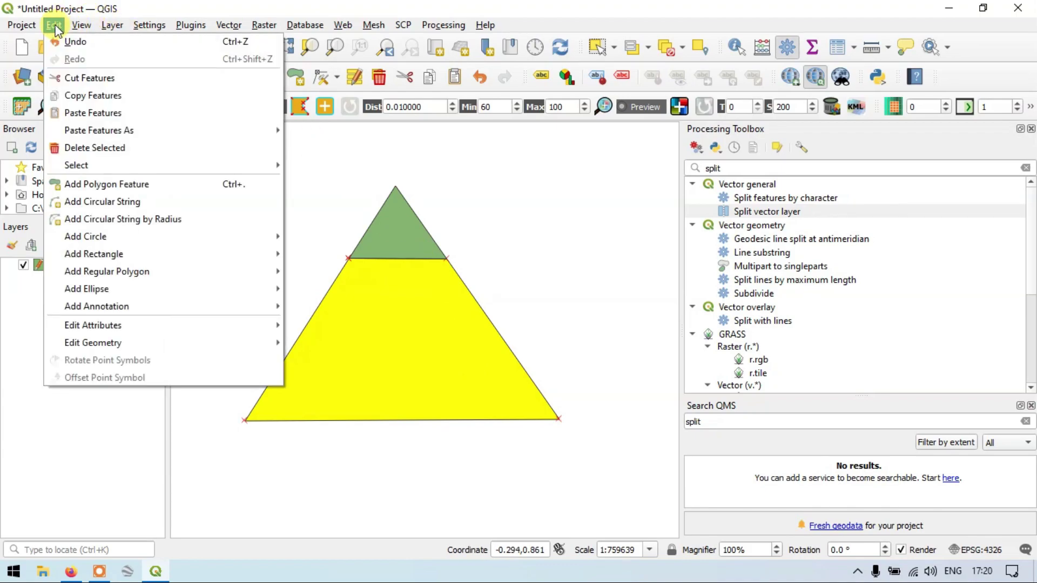
mouse_move(266, 342)
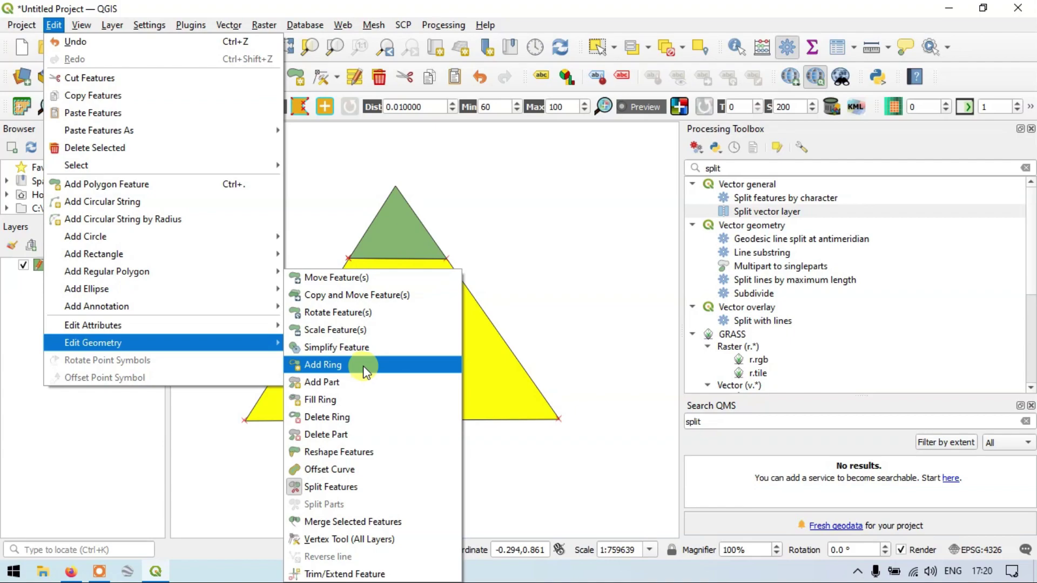
left_click(352, 487)
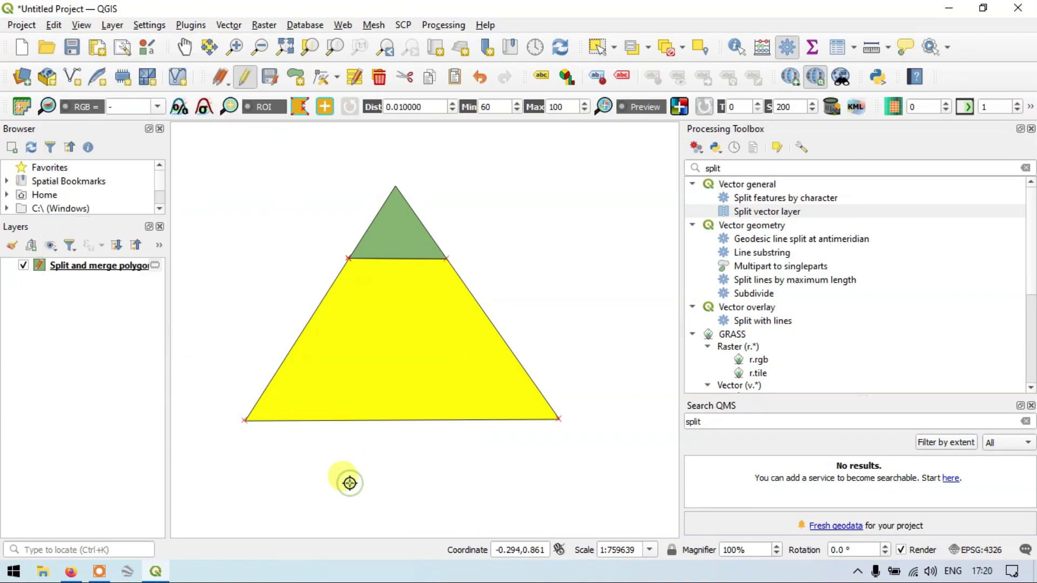
left_click(515, 259)
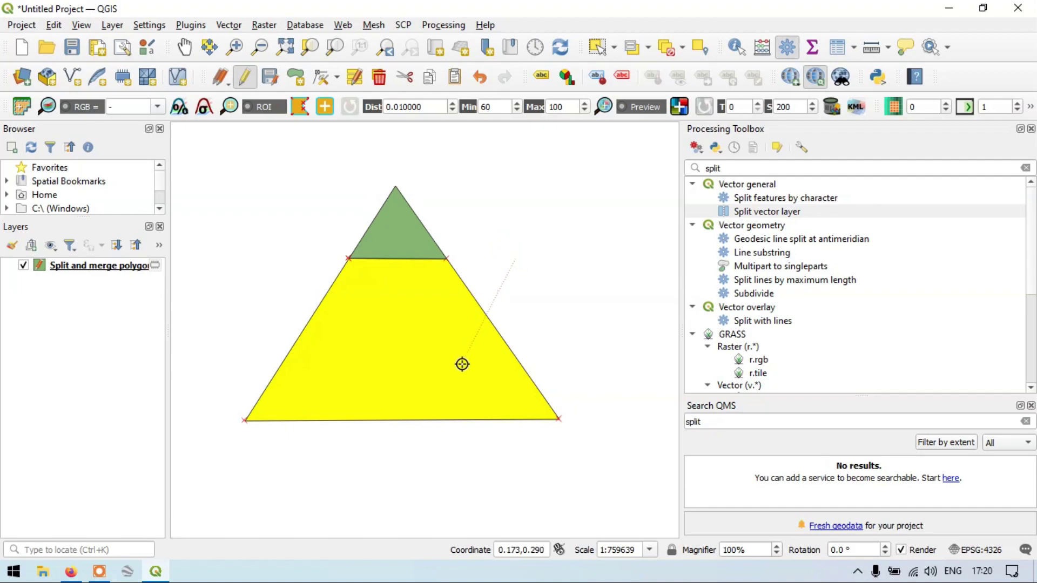
right_click(423, 448)
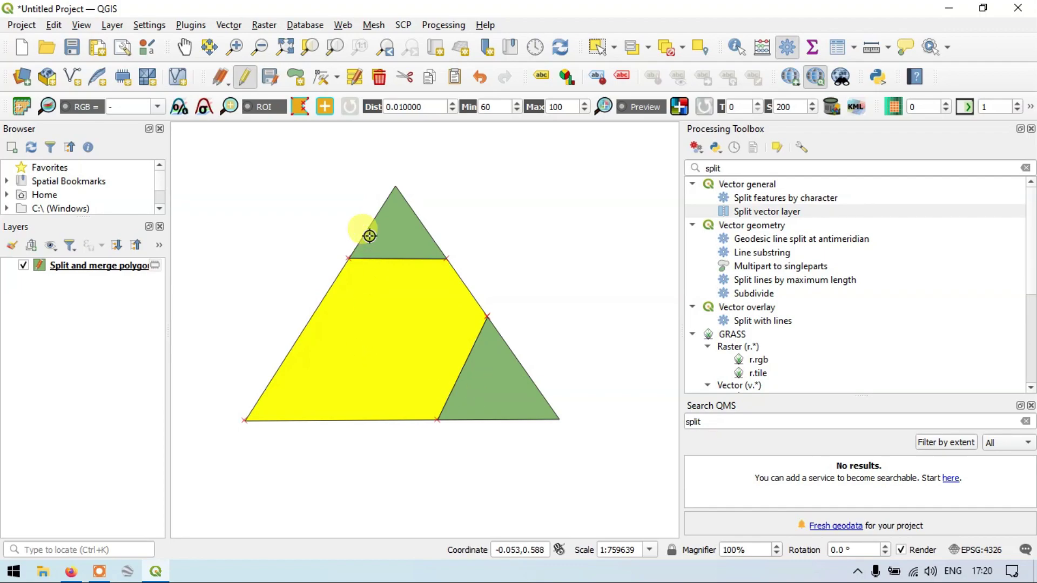
left_click(838, 48)
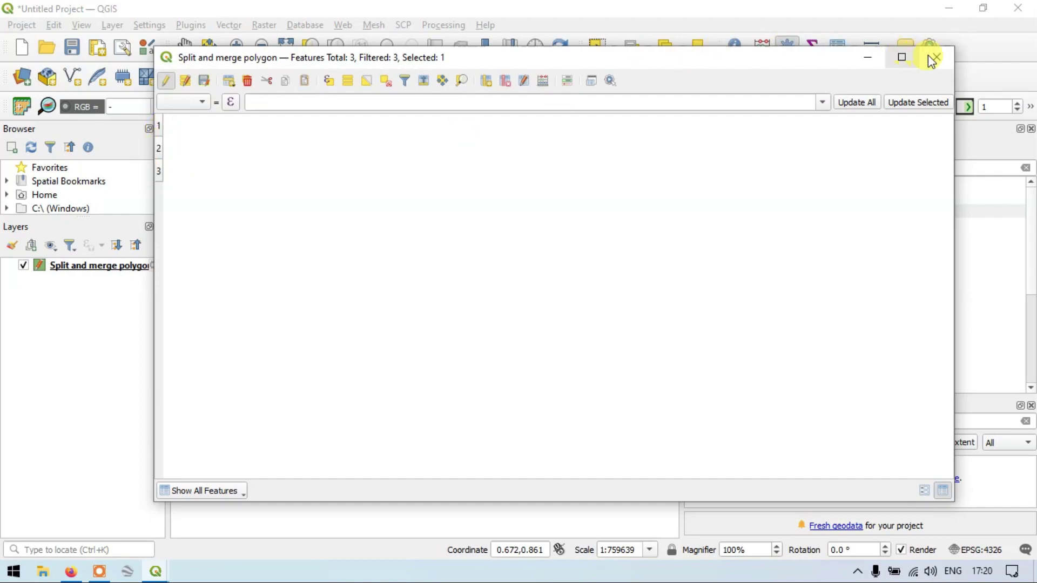
left_click(867, 57)
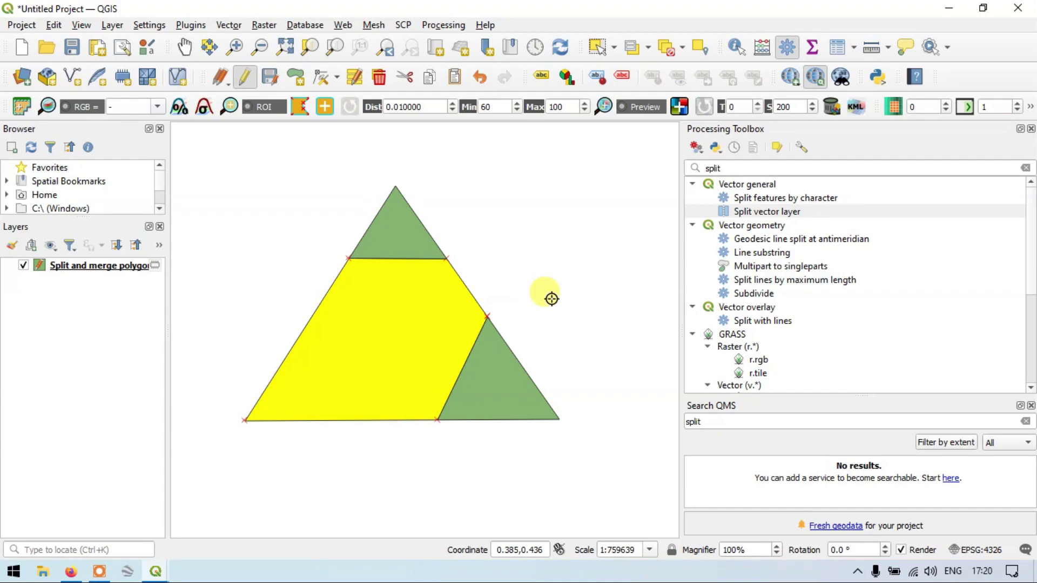
Step: Try to split the unselected right corner piece with a slanted line crossing its outer side and the base
left_click(547, 300)
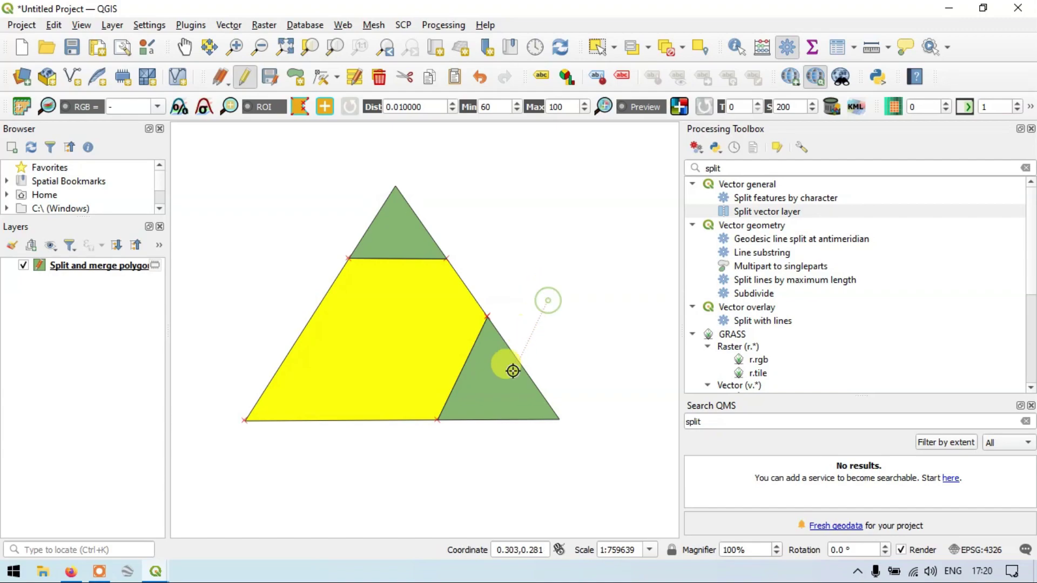
right_click(469, 460)
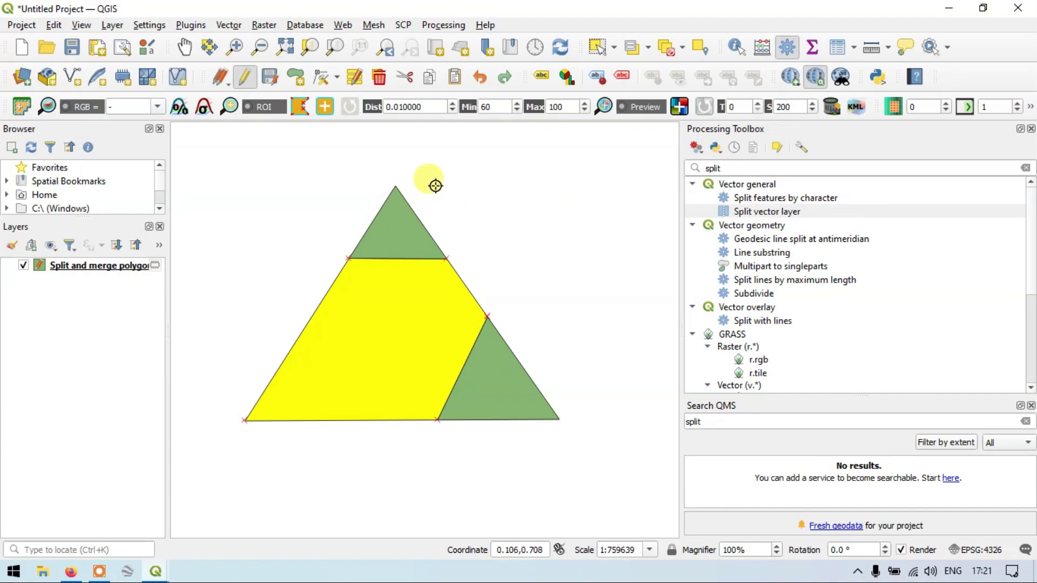
Step: Split the selected middle piece with a slanted line drawn from beside the apex to below the base, and check the attribute table
left_click(435, 186)
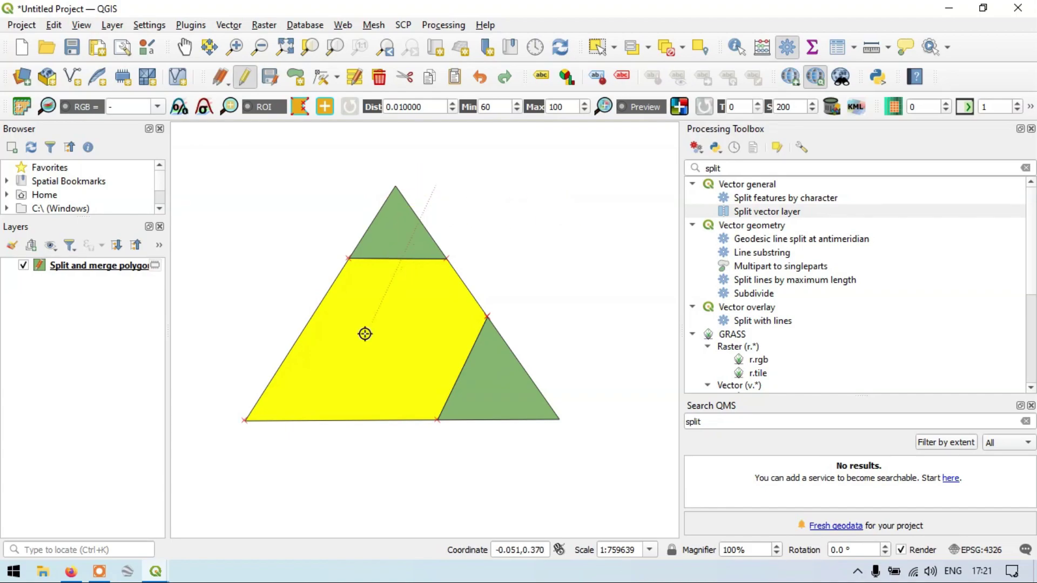
left_click(274, 476)
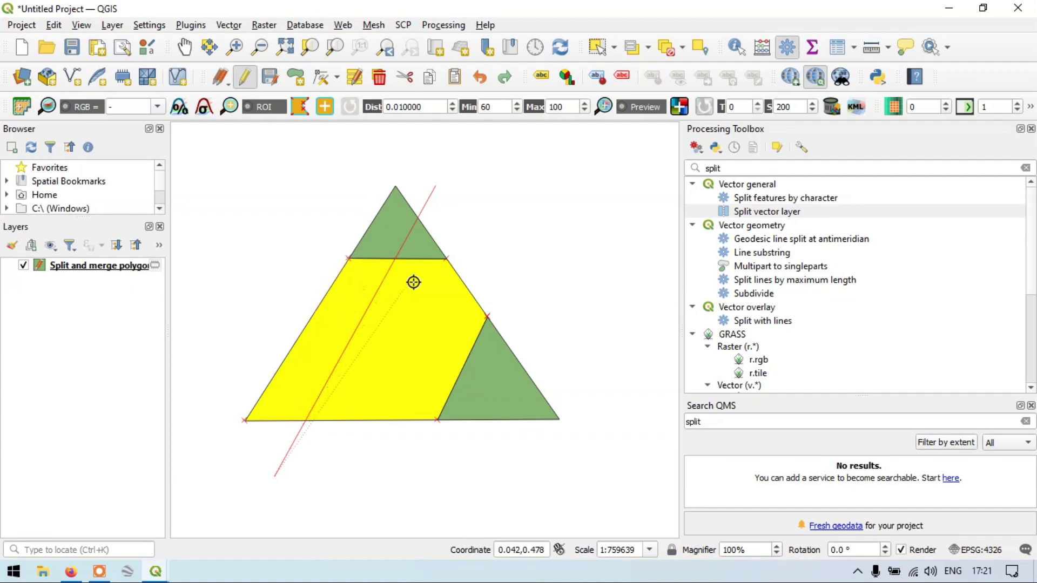
left_click(282, 472)
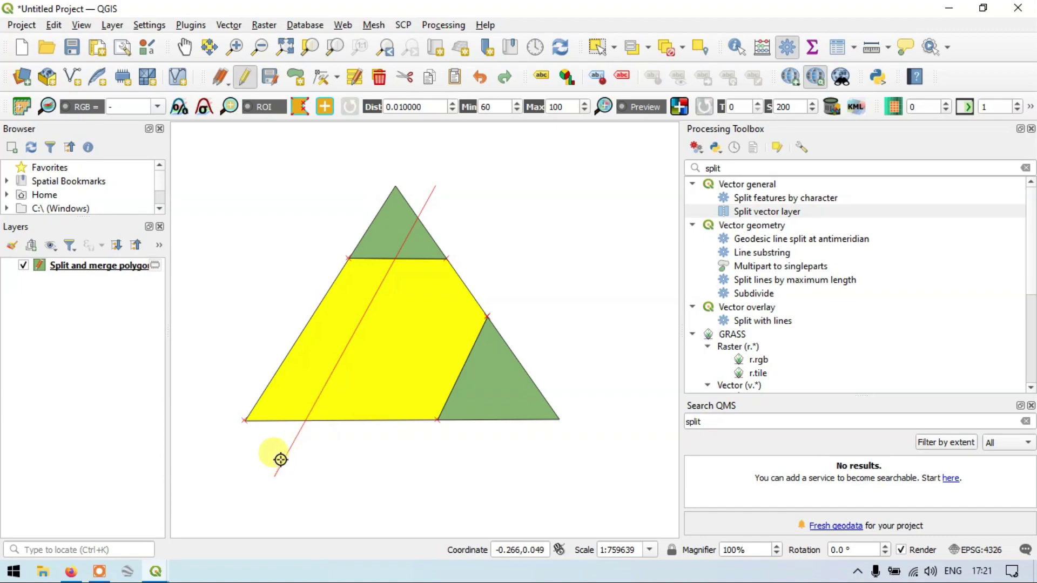
right_click(283, 462)
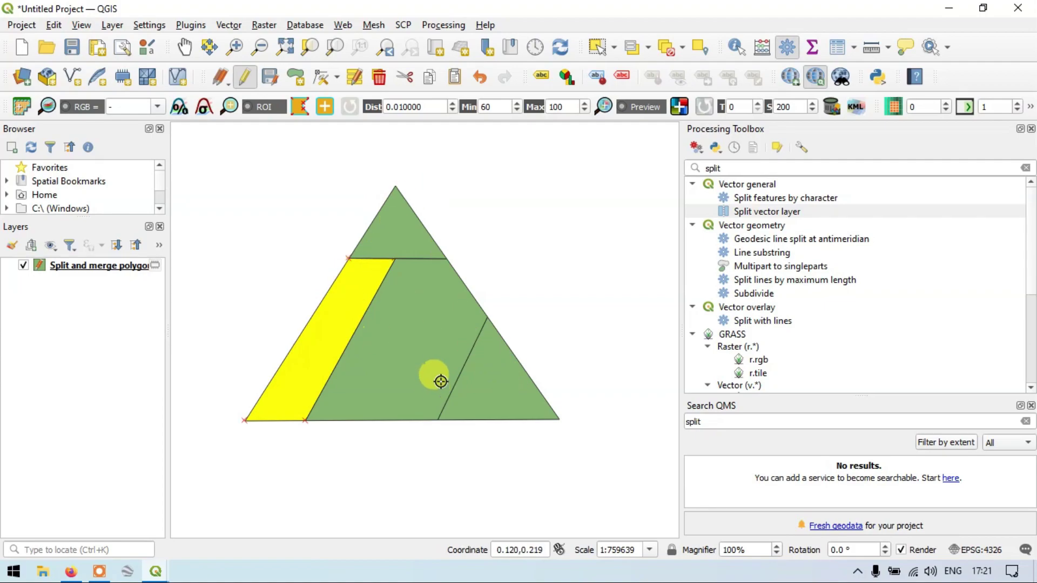
left_click(841, 45)
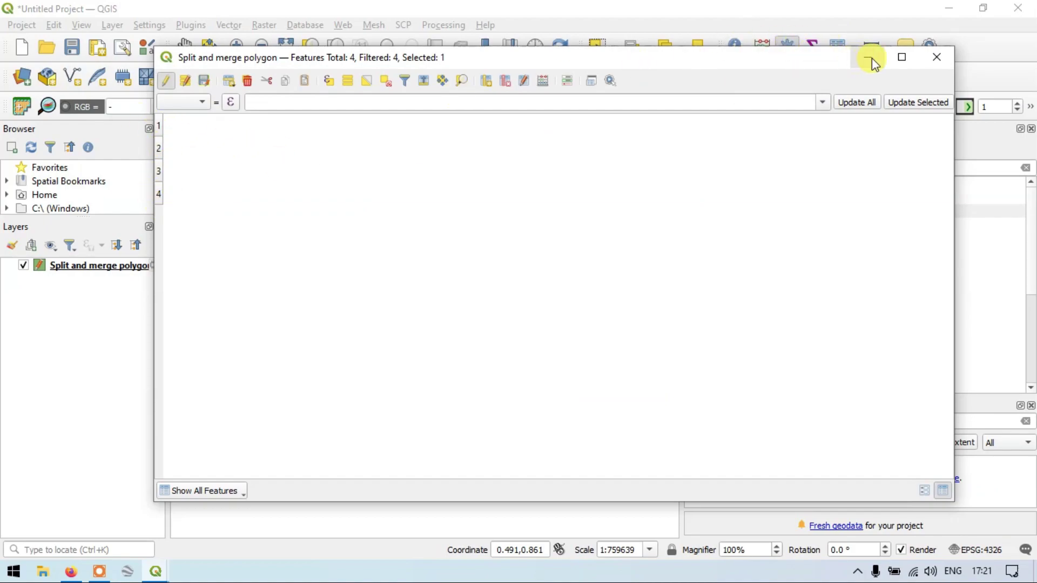
left_click(937, 56)
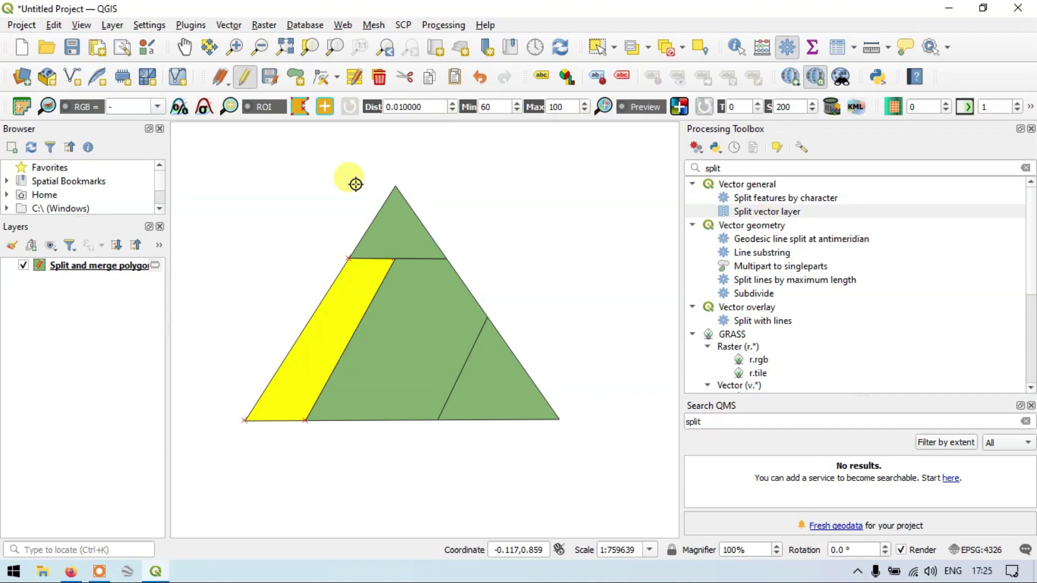
Step: Try to split the unselected top piece with a short line beside the apex, and dismiss the resulting notice
left_click(356, 184)
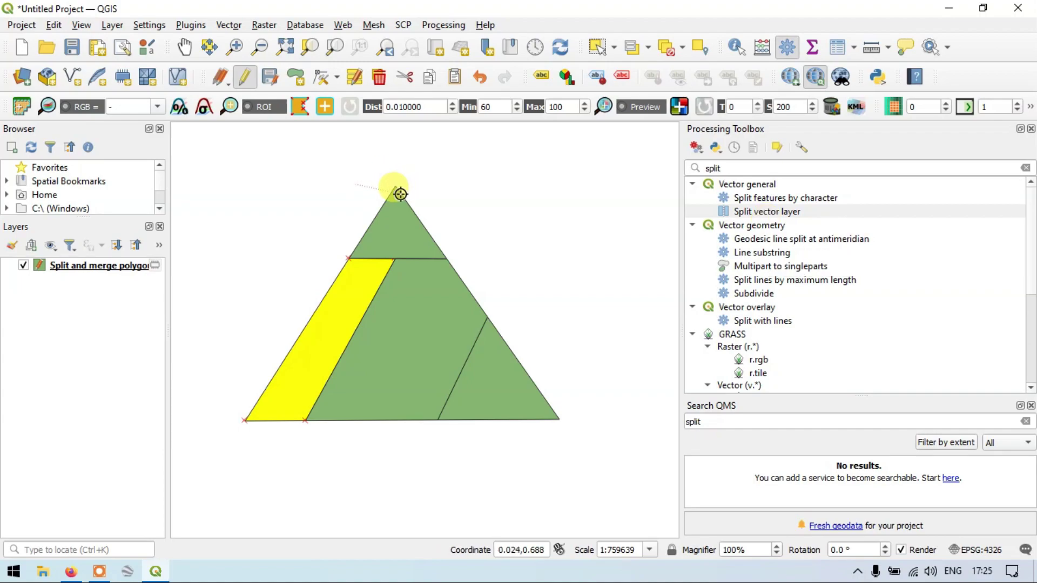
right_click(368, 265)
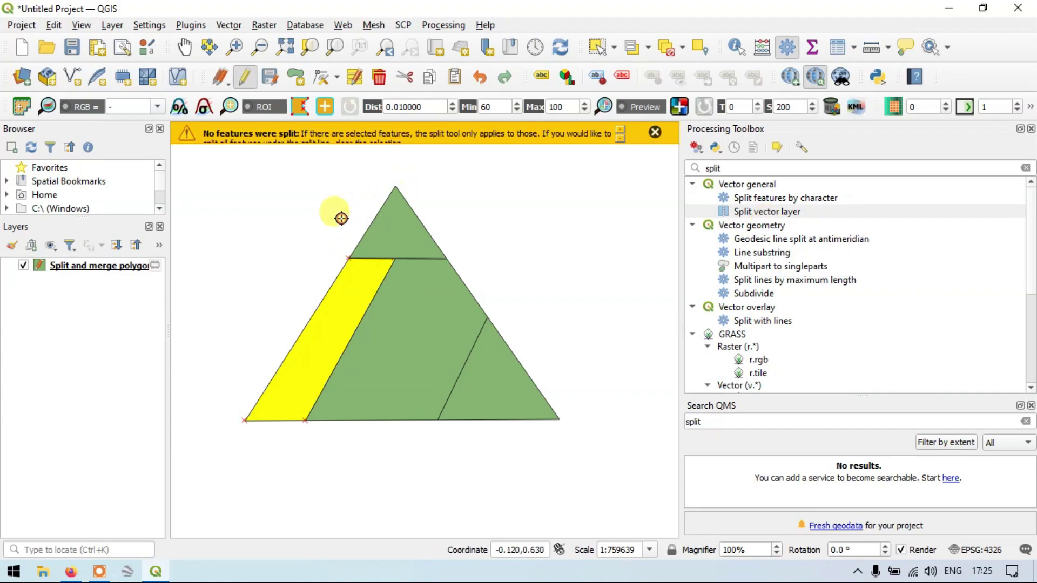
left_click(652, 135)
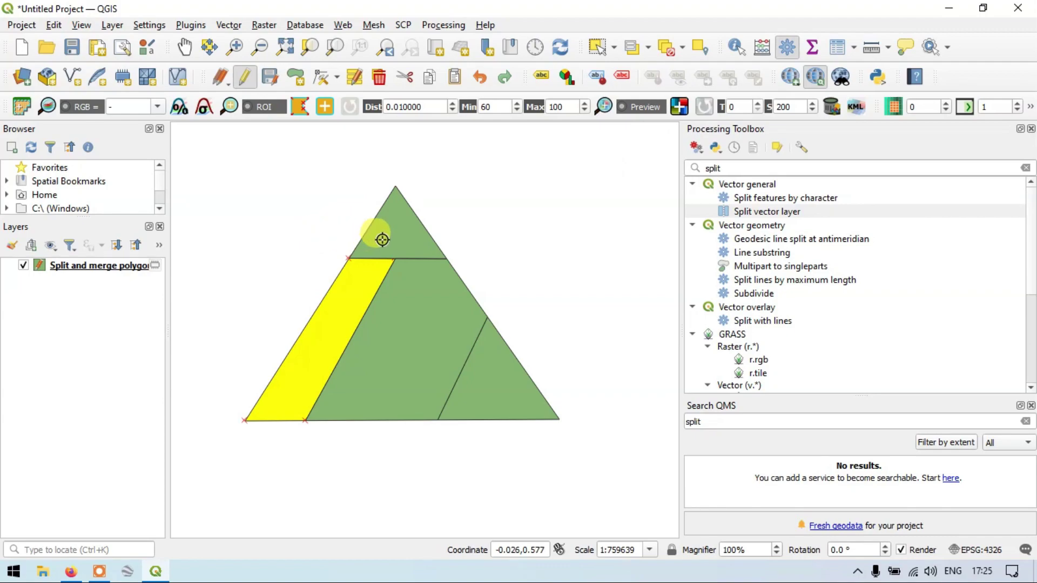
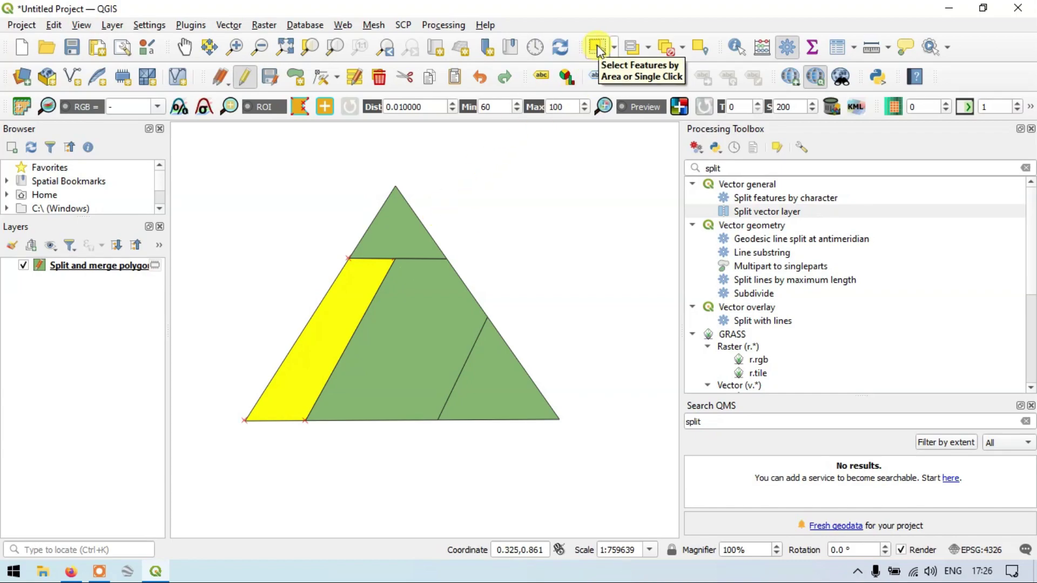
Step: Select all pieces of the triangle and combine them with Merge Selected Features, and check the attribute table
left_click(597, 45)
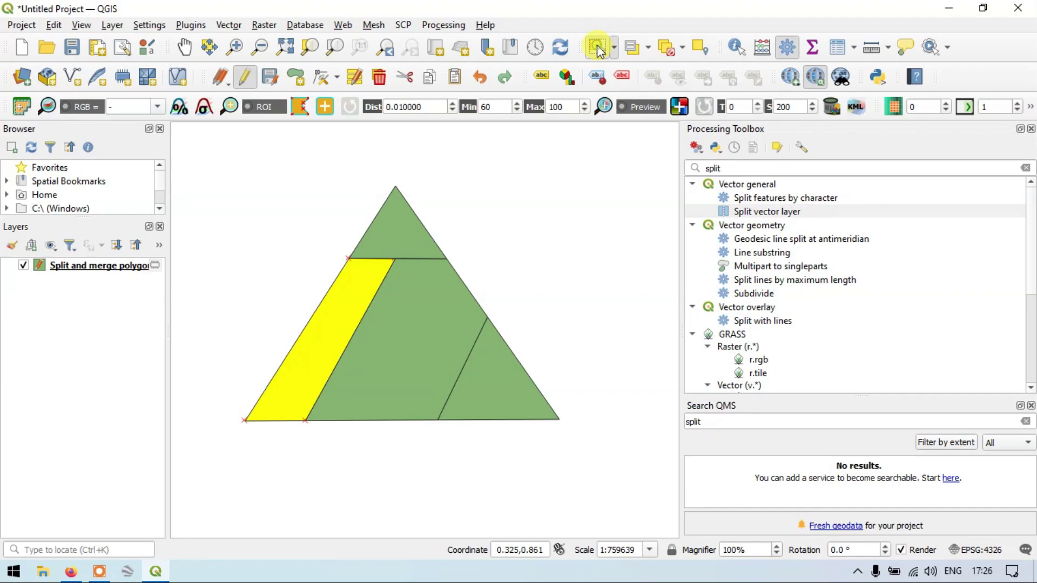
left_click_drag(202, 156, 612, 473)
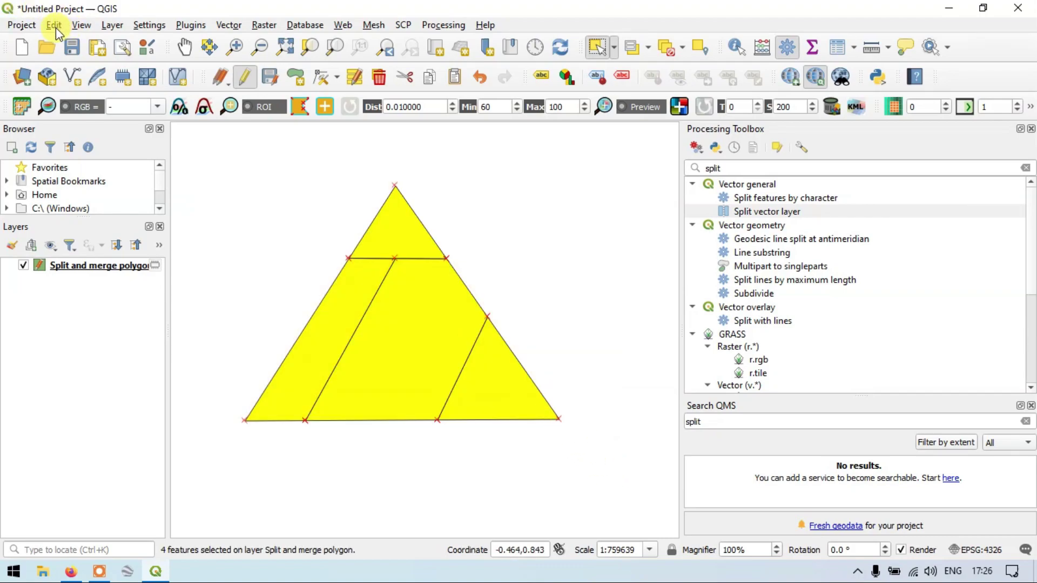
left_click(55, 27)
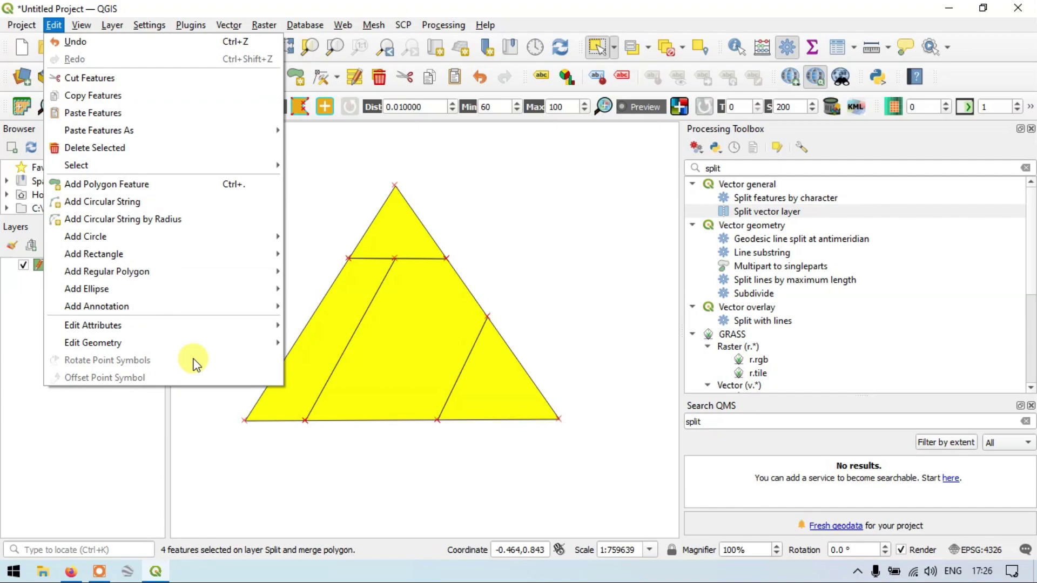
mouse_move(214, 342)
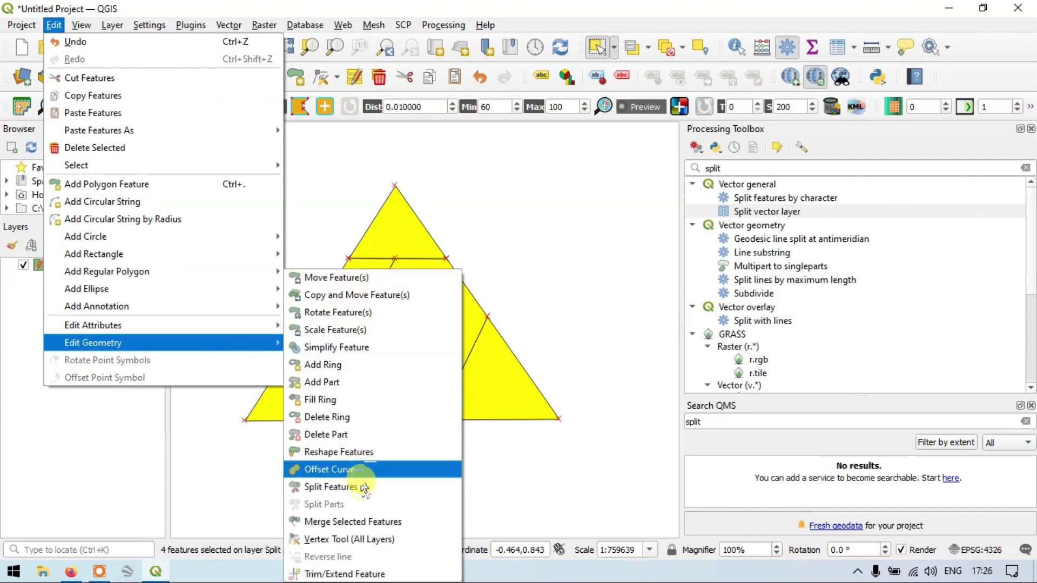
left_click(382, 523)
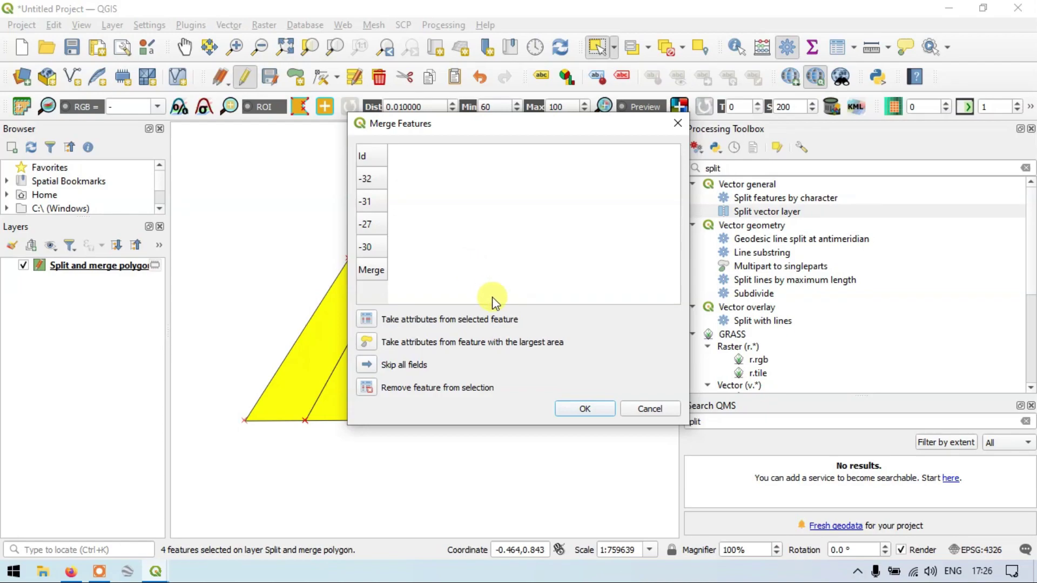
left_click(583, 409)
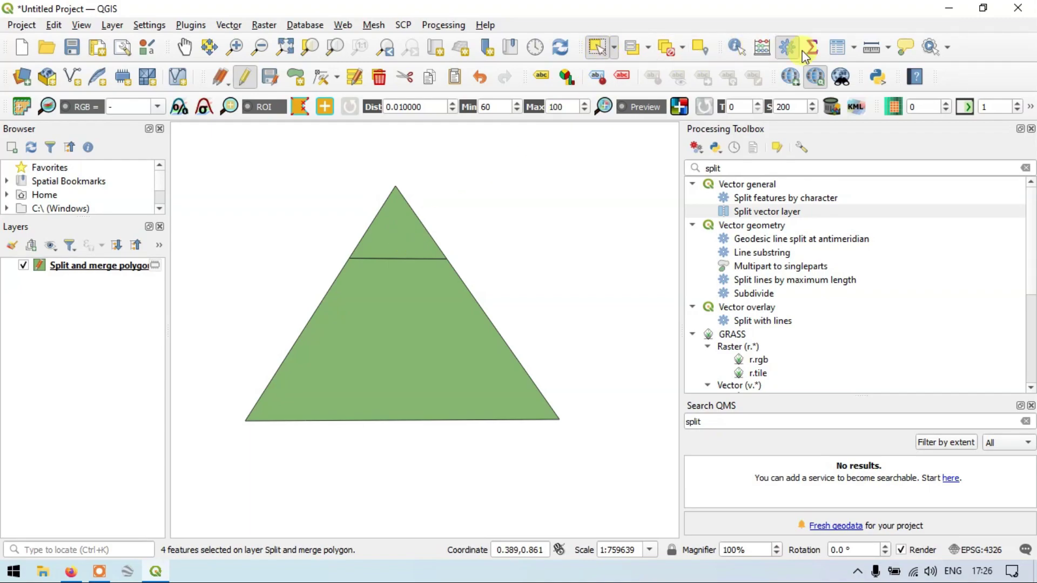
left_click(834, 48)
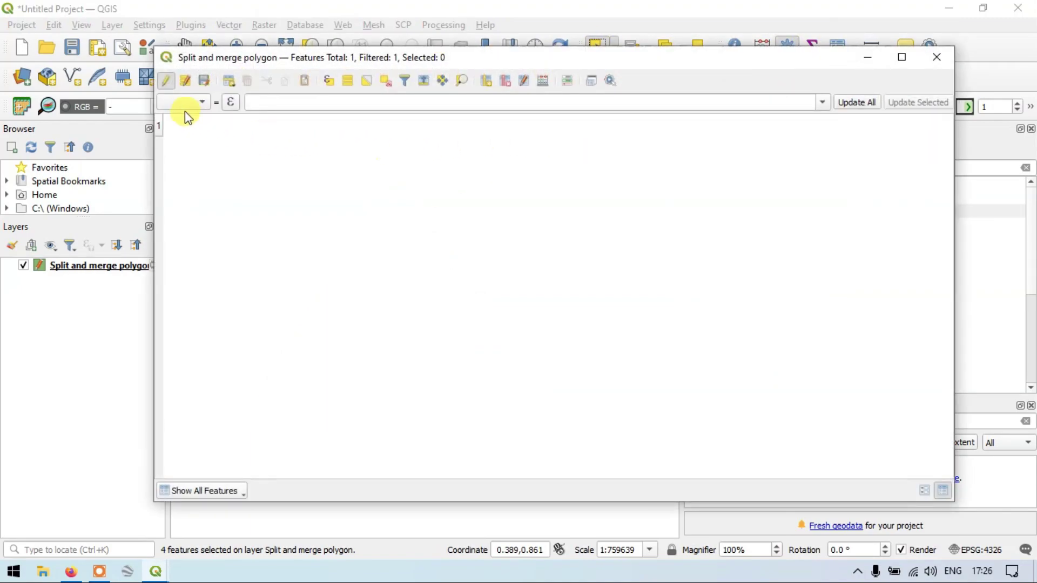
left_click(929, 57)
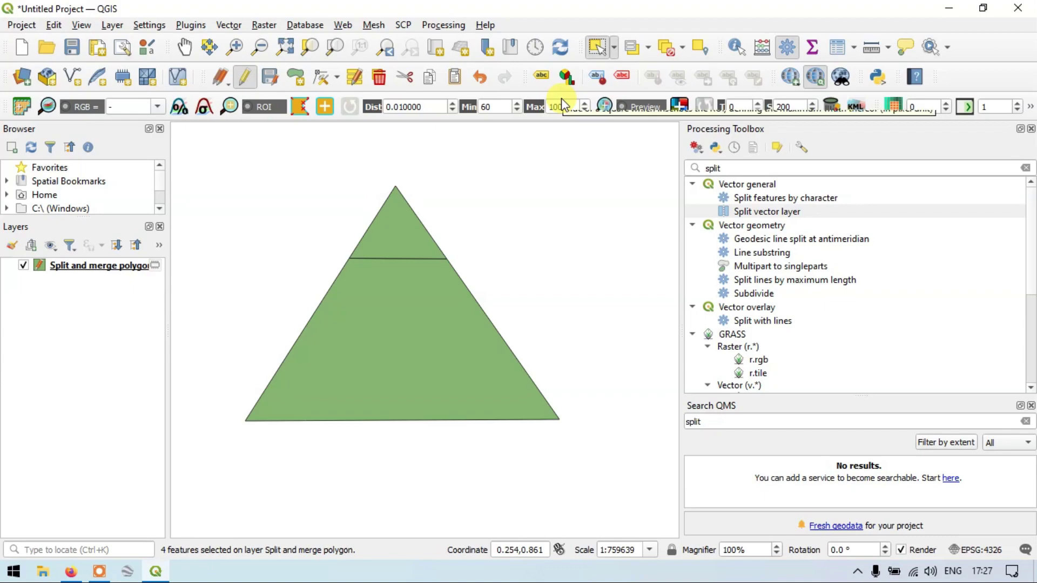
Step: Clear the selection, select the merged triangle on the map, and check its record in the attribute table
left_click(501, 501)
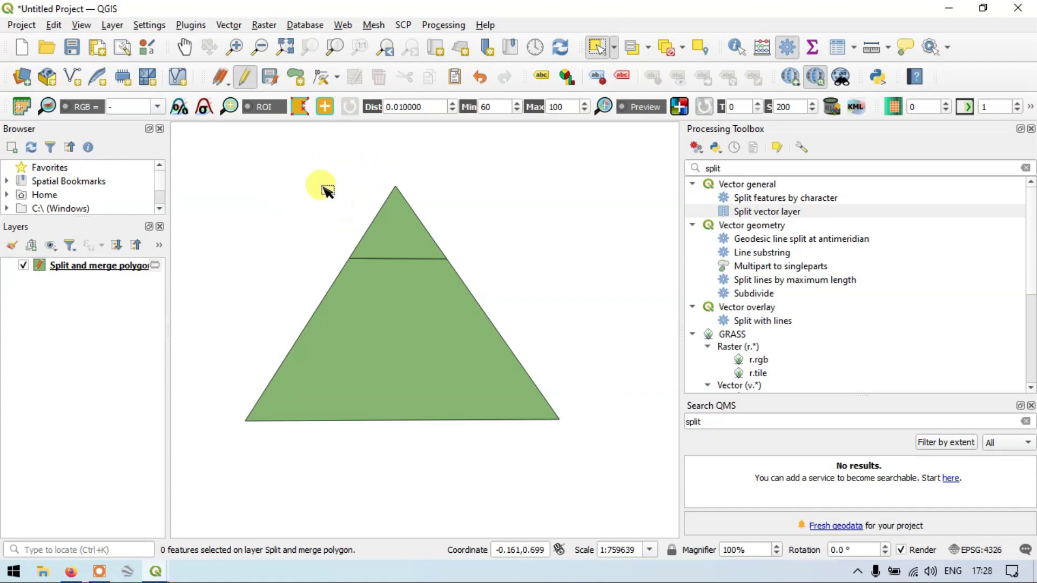
left_click(392, 321)
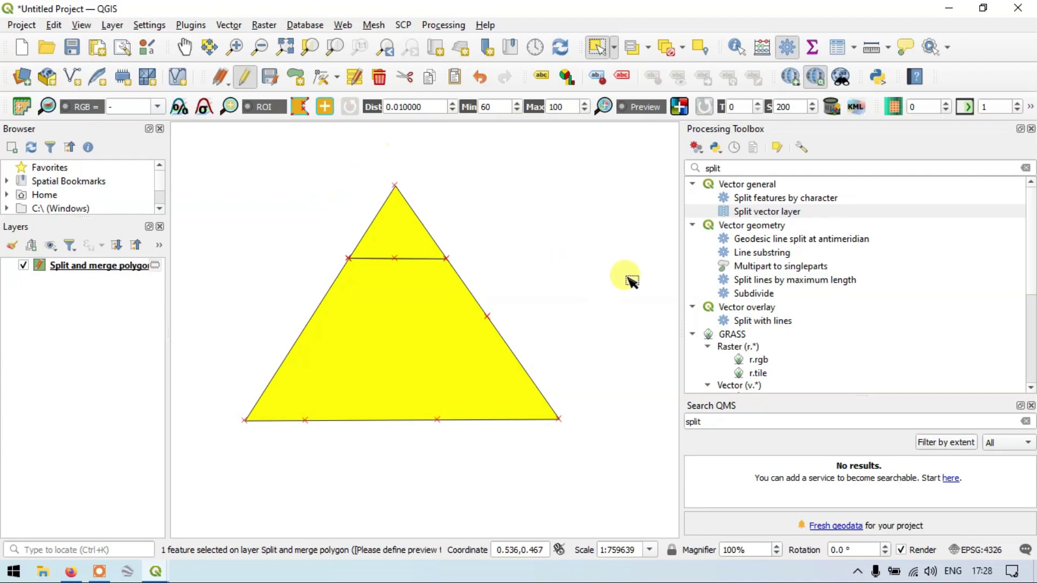
left_click(838, 48)
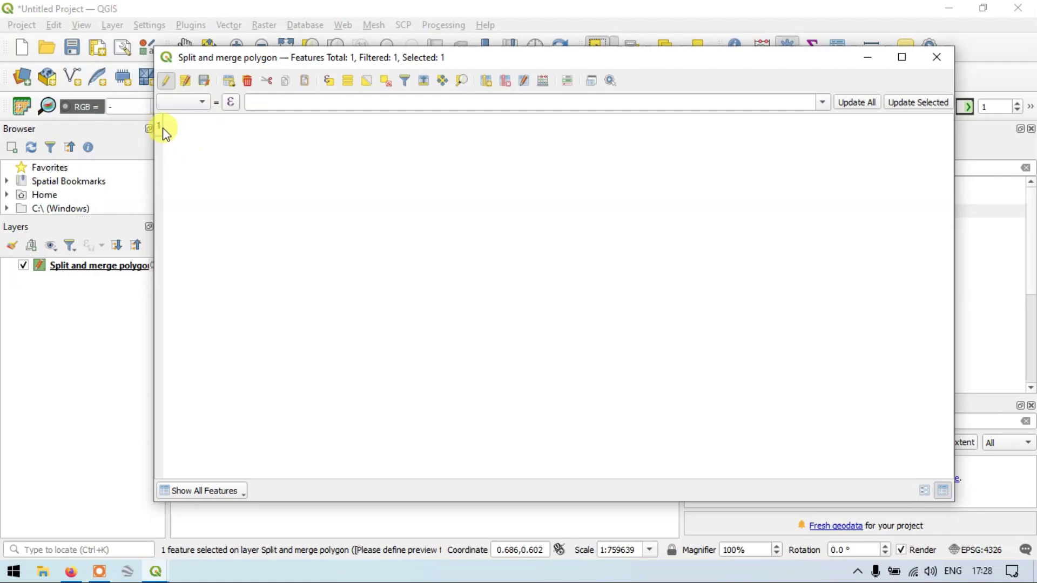
left_click(937, 56)
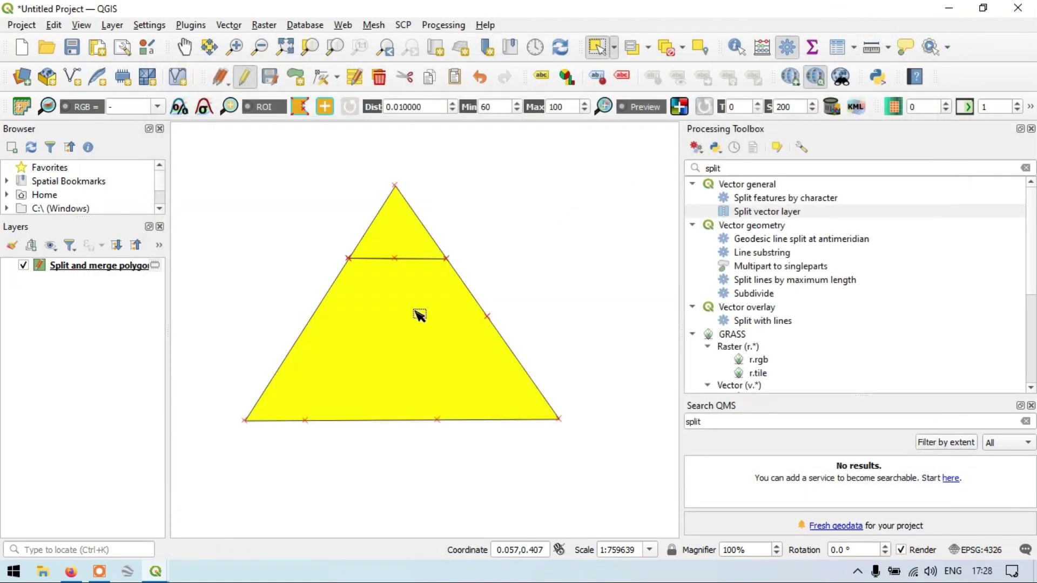